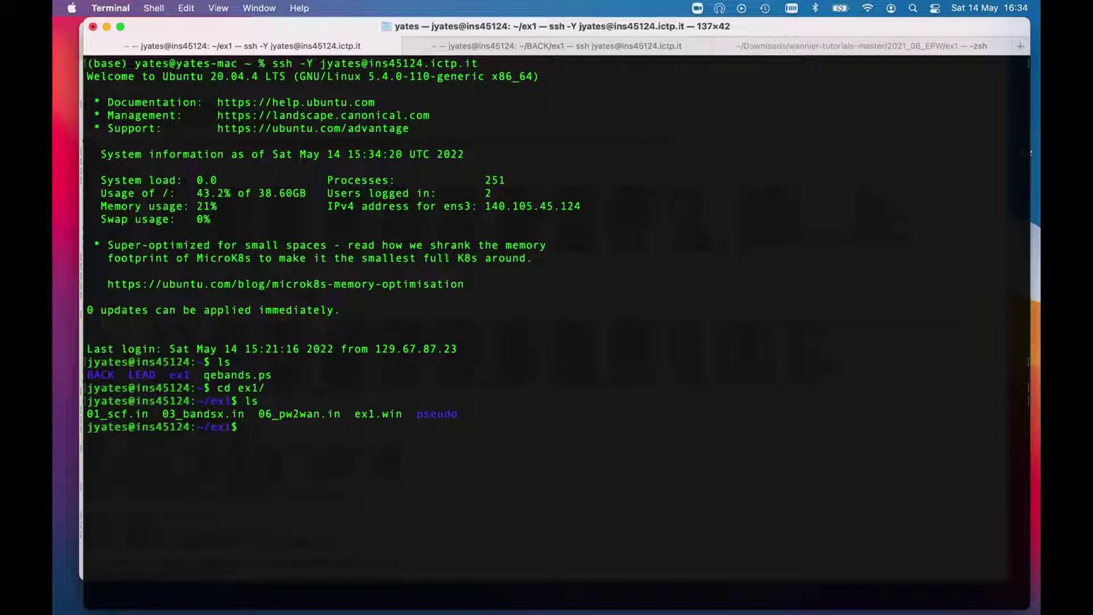
text(less 01)
key(Tab)
key(Return)
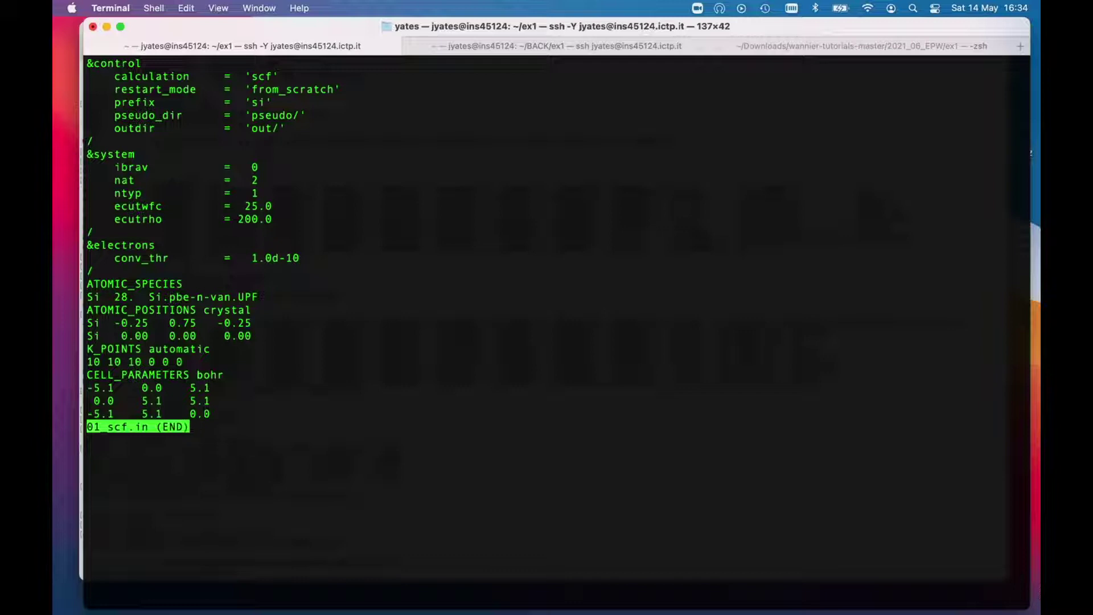
key(q)
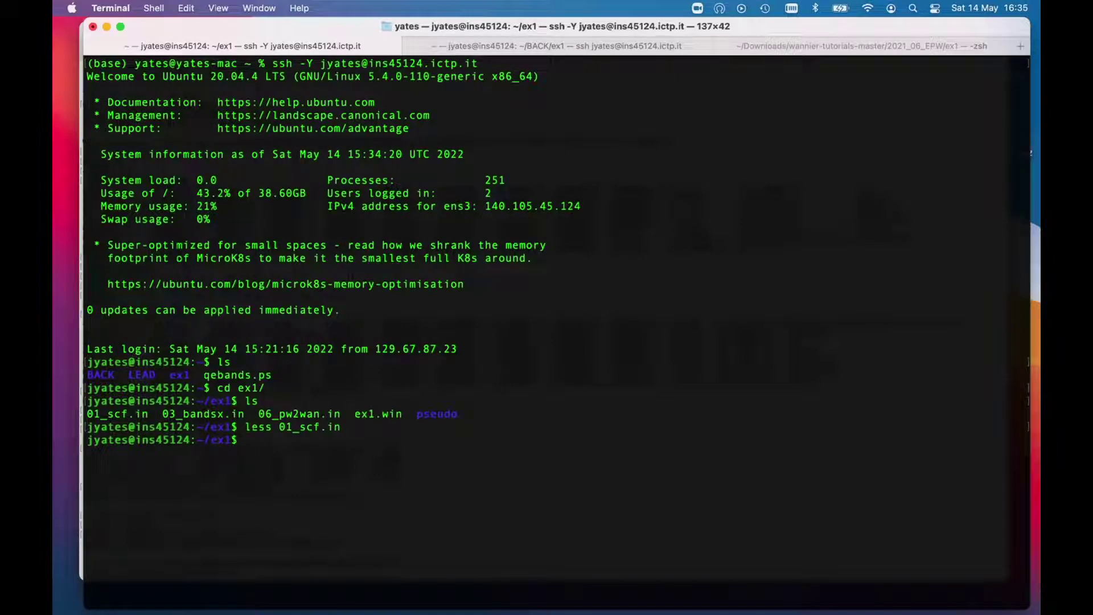
Run pw.x on 01_scf.in into scf.out, then list the folder with ls -alt to confirm.
text(pw.x < 01_scf.in > scf.out)
key(Return)
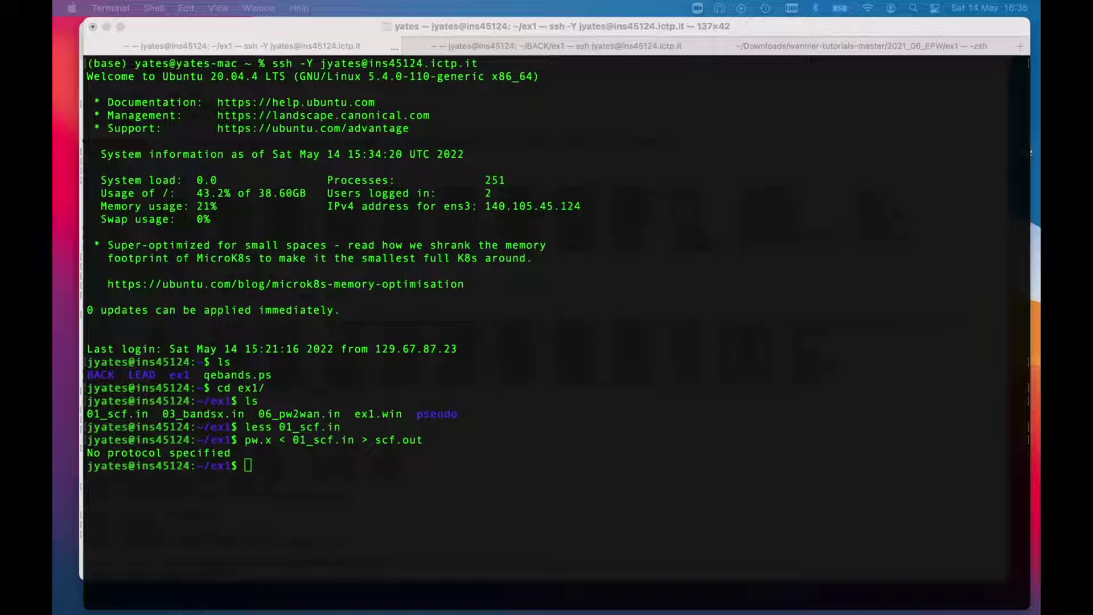
click(662, 326)
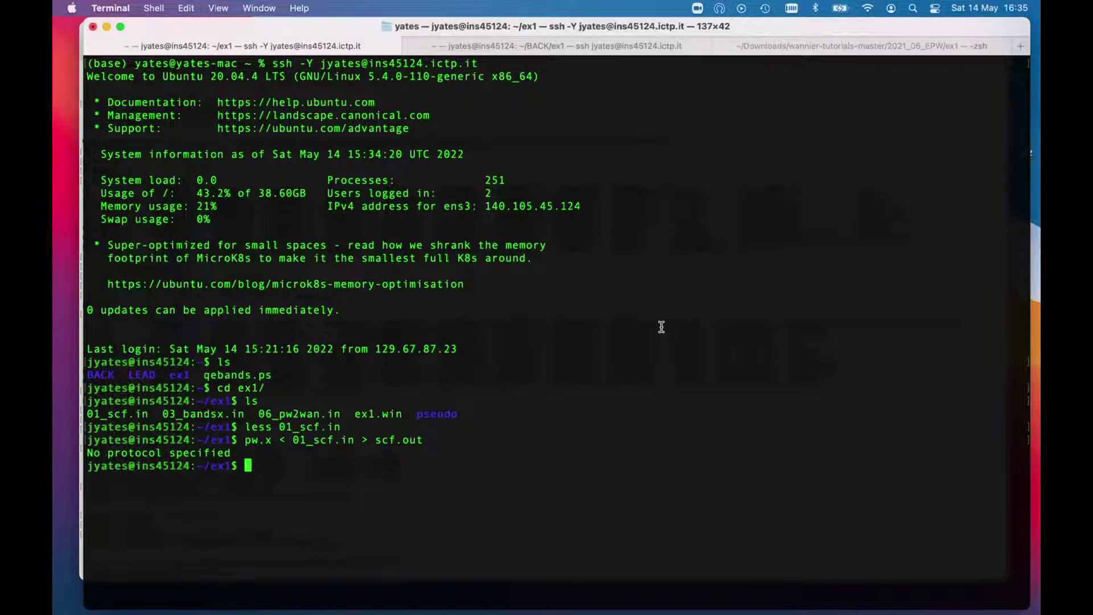
text(ls -alt)
key(Return)
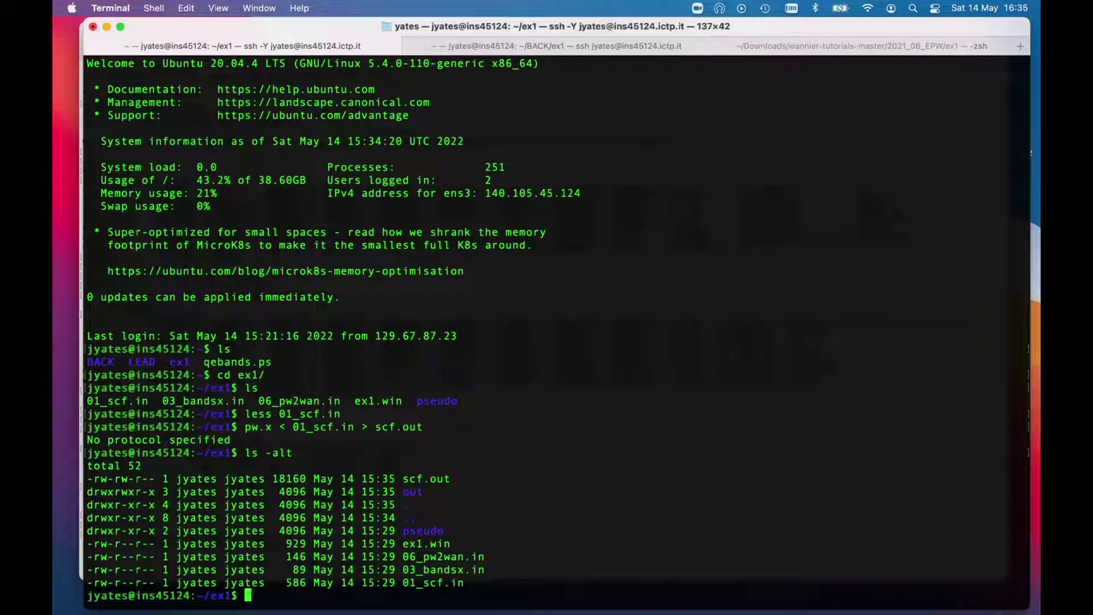
Open scf.out in less and page through the k-points list to the SCF start.
text(less sc)
key(Tab)
key(Return)
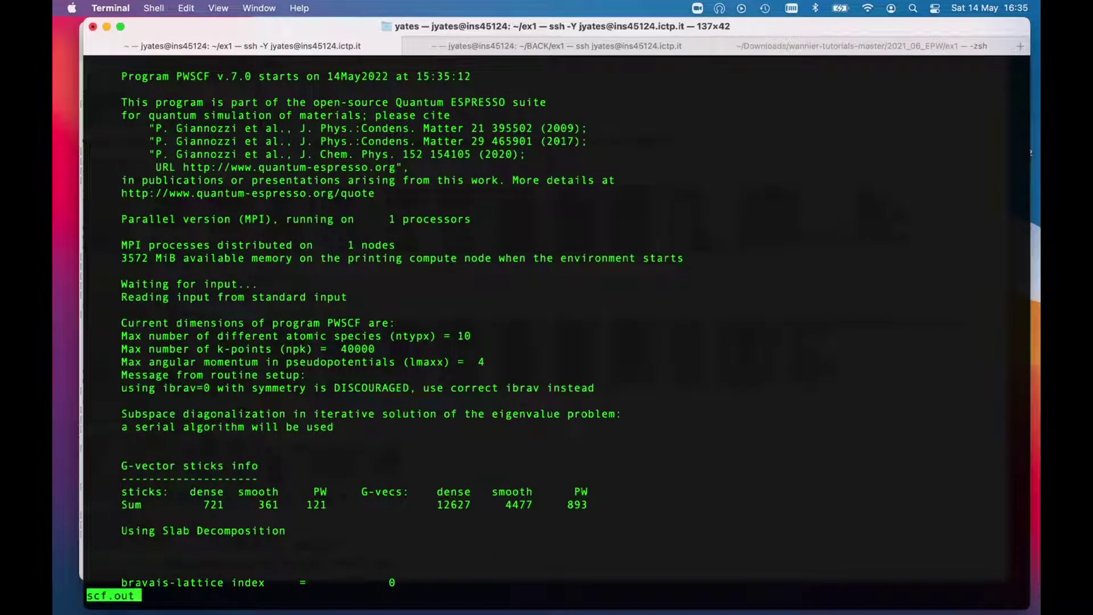
key(space)
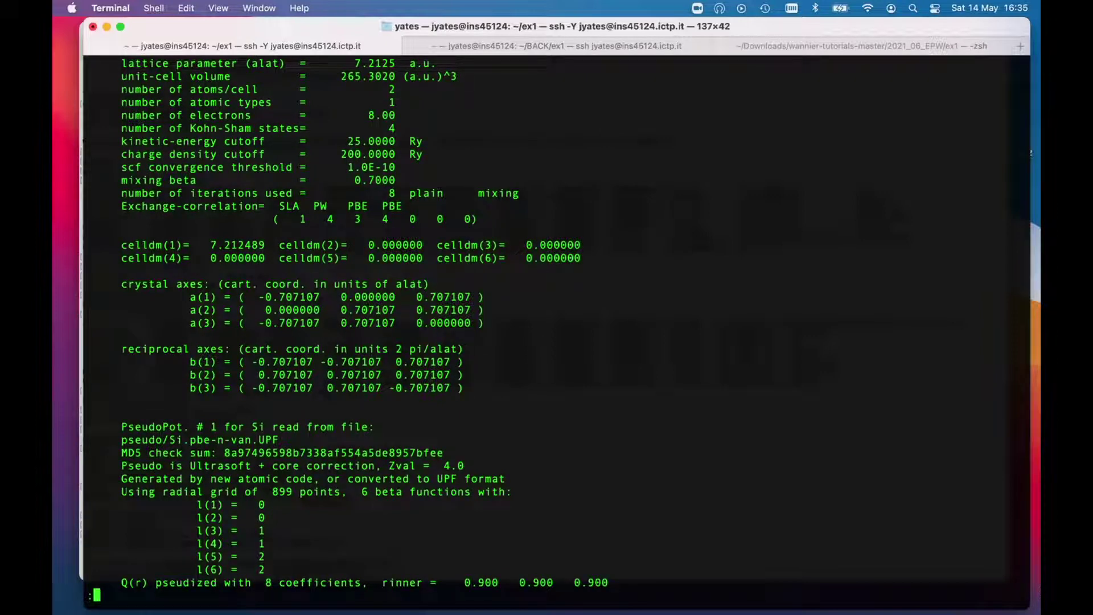
key(space)
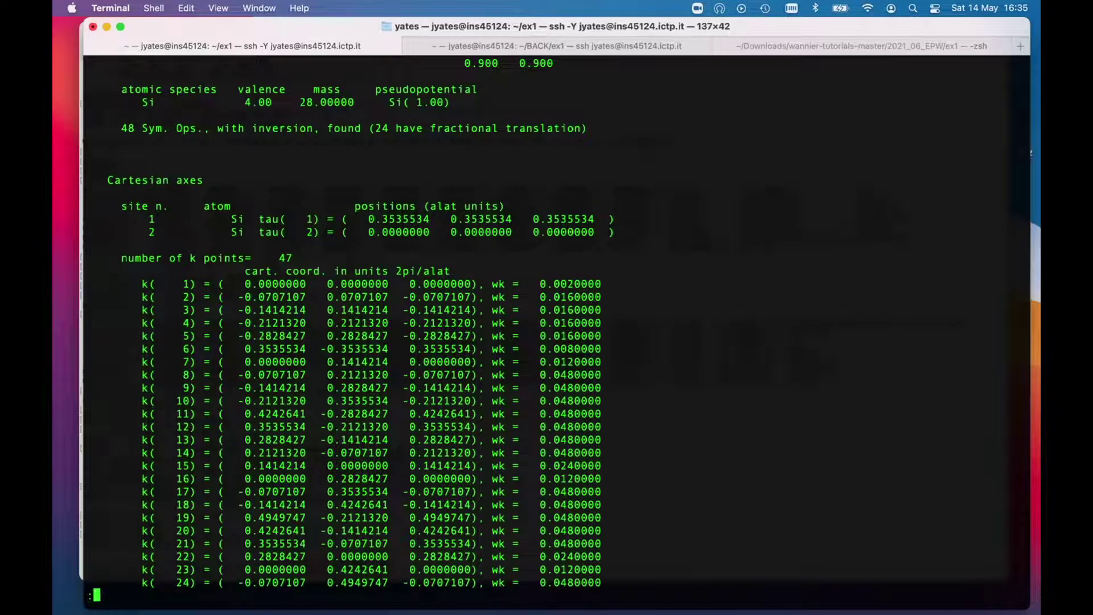
key(space)
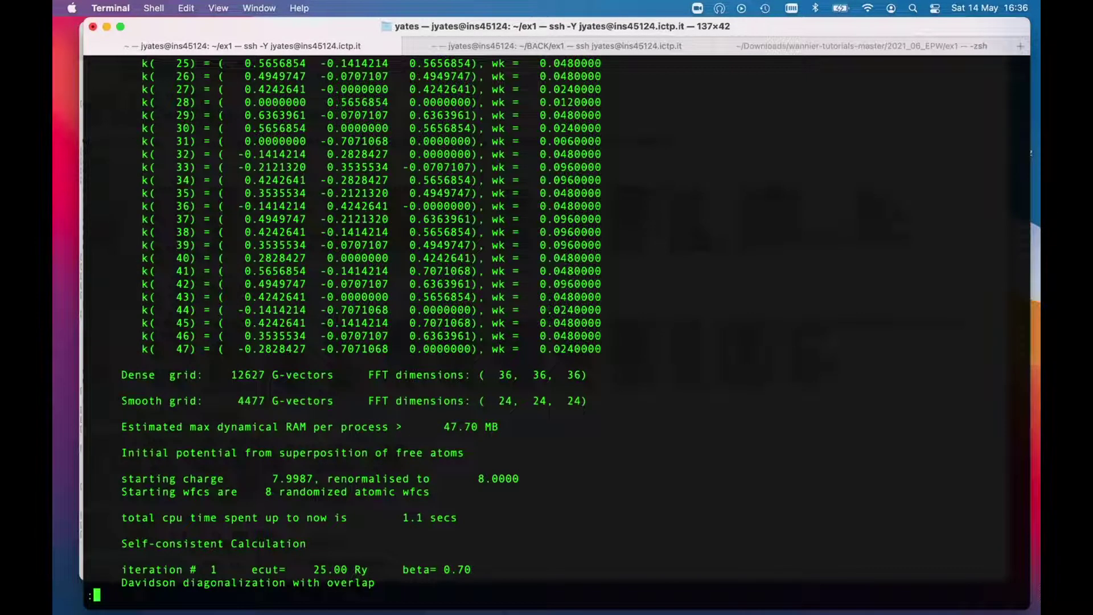
key(Return)
key(Return)
key(Return)
key(Return)
key(Return)
key(Return)
key(Return)
key(Return)
key(Return)
key(Return)
key(Return)
key(Return)
key(Return)
key(Return)
key(Return)
key(Return)
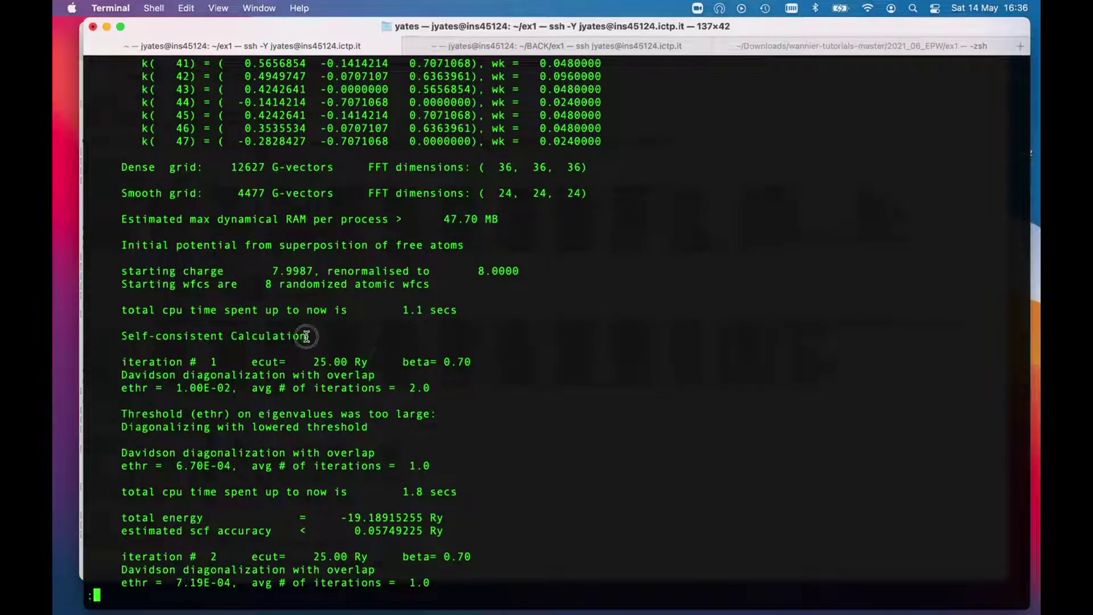
Read through the SCF iterations to the first k-point band energies.
drag(307, 336, 125, 336)
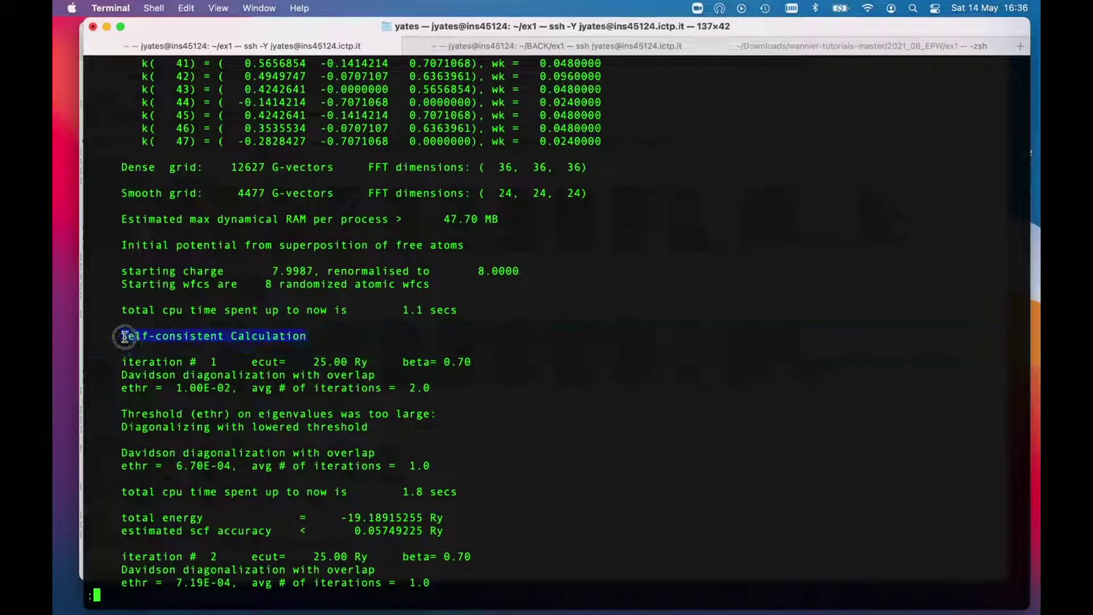
click(256, 310)
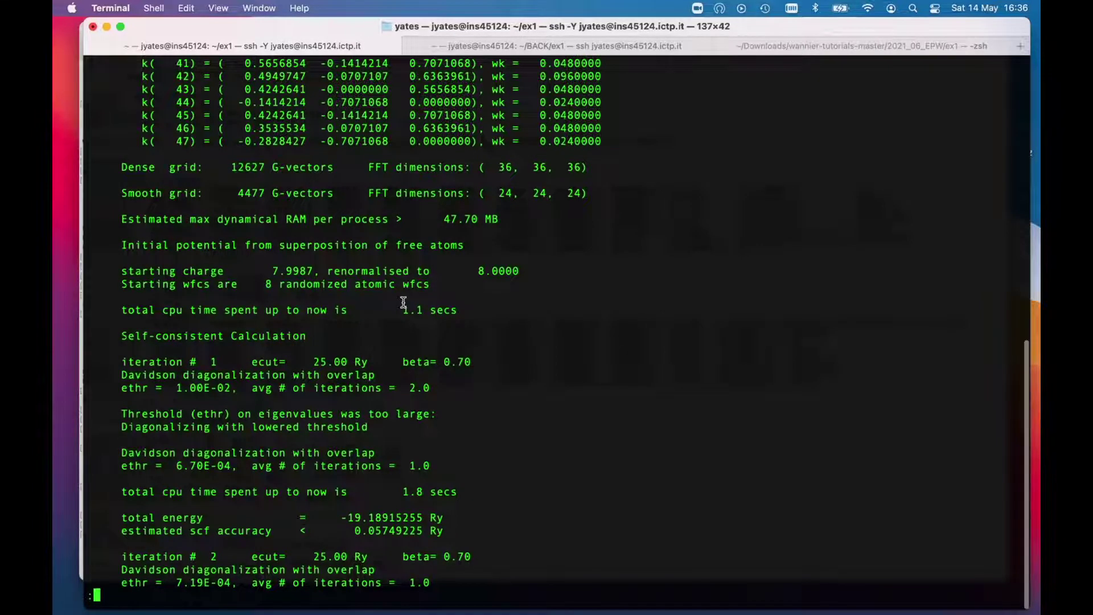
key(Return)
key(Return)
key(Return)
key(Return)
key(Return)
key(Return)
key(Return)
key(Return)
key(Return)
key(Return)
key(Return)
key(Return)
key(Return)
key(Return)
key(Return)
key(Return)
key(Return)
key(Return)
key(Return)
key(Return)
key(Return)
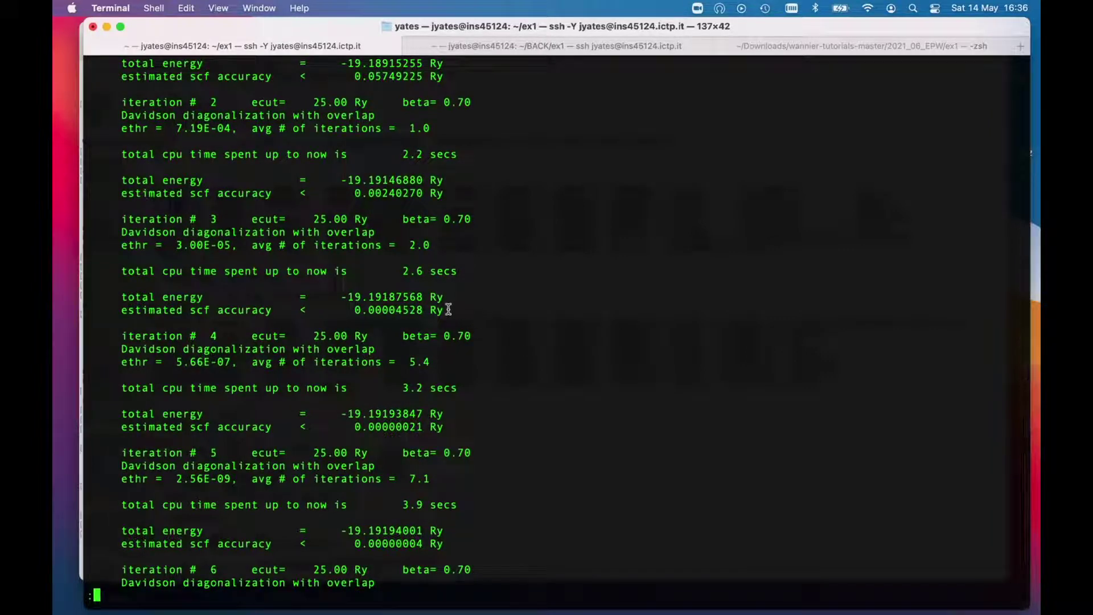
key(Return)
key(Return)
key(Return)
key(Return)
key(Return)
key(Return)
key(Return)
key(Return)
key(Return)
key(Return)
key(Return)
key(Return)
key(Return)
key(Return)
key(Return)
key(Return)
key(Return)
key(Return)
key(Return)
key(Return)
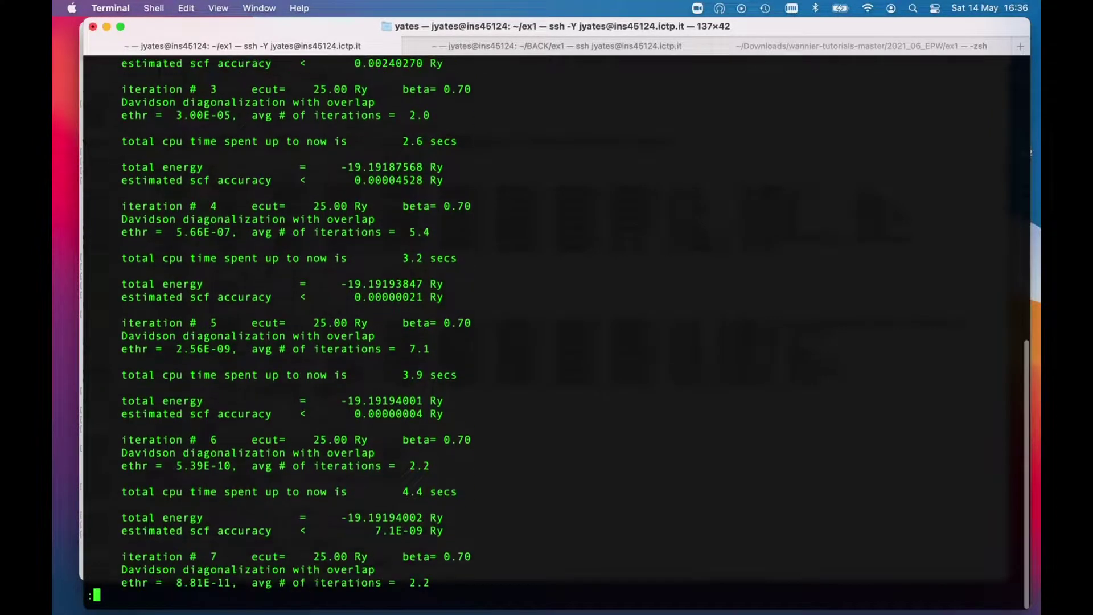
key(Return)
key(Return)
key(Return)
key(Return)
key(Return)
key(Return)
key(Return)
key(Return)
key(Return)
key(Return)
key(Return)
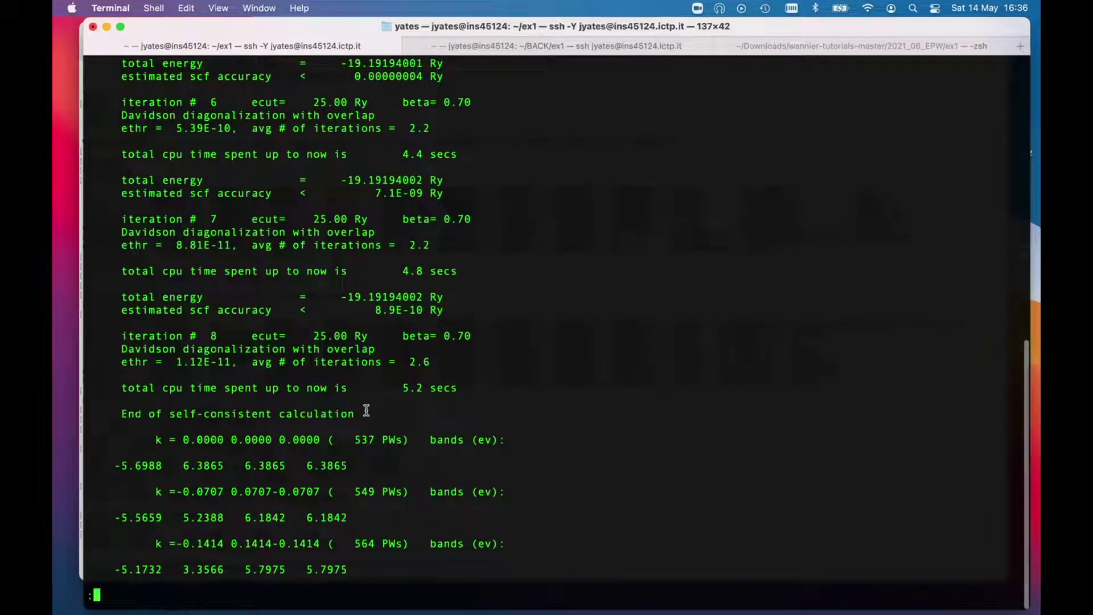
Scroll through the k-point band energies and highlight the highest occupied level, 6.3865.
key(Return)
key(Return)
key(Return)
key(Return)
key(Return)
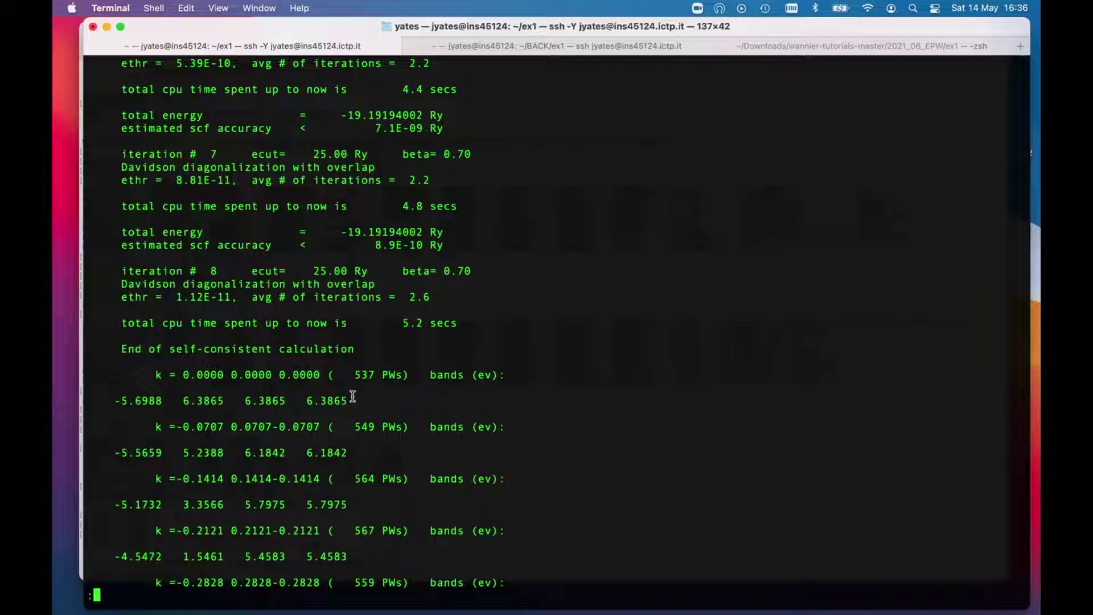
scroll(353, 397, down, 20)
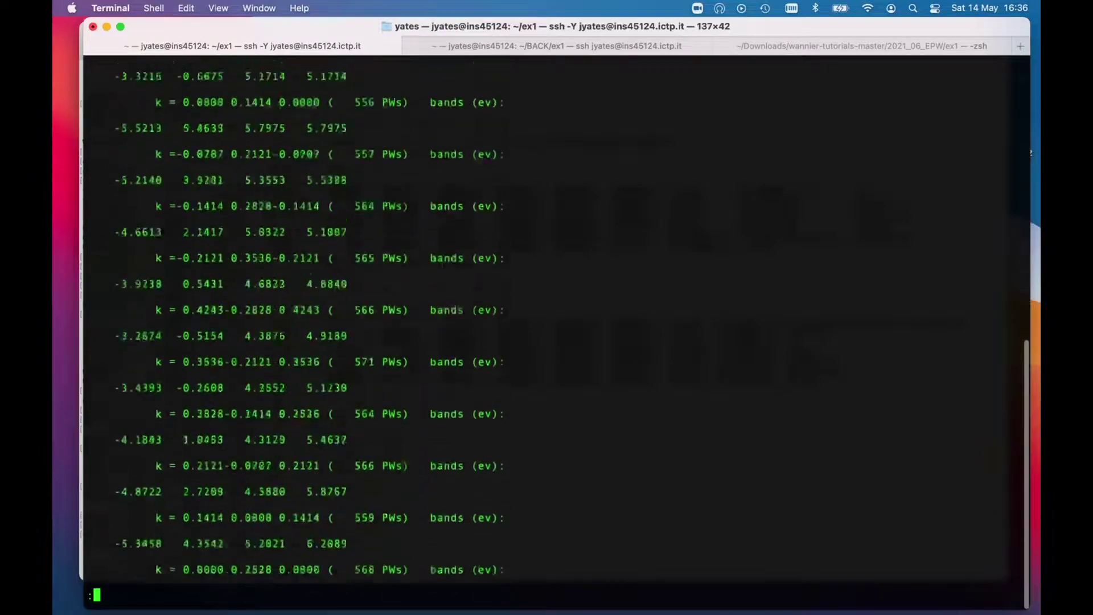
scroll(353, 397, down, 20)
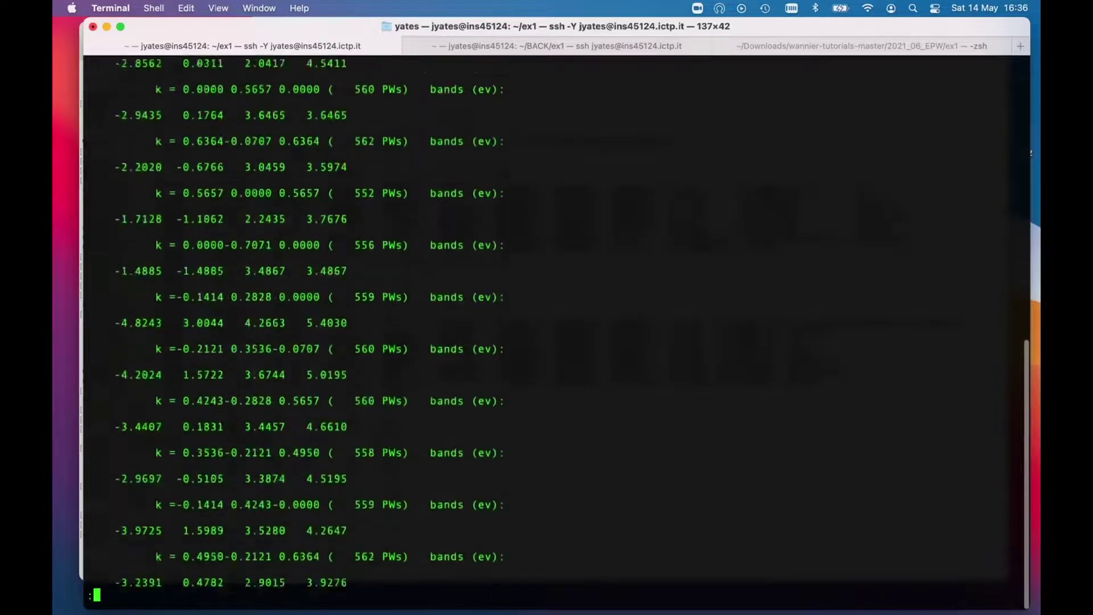
scroll(353, 397, down, 12)
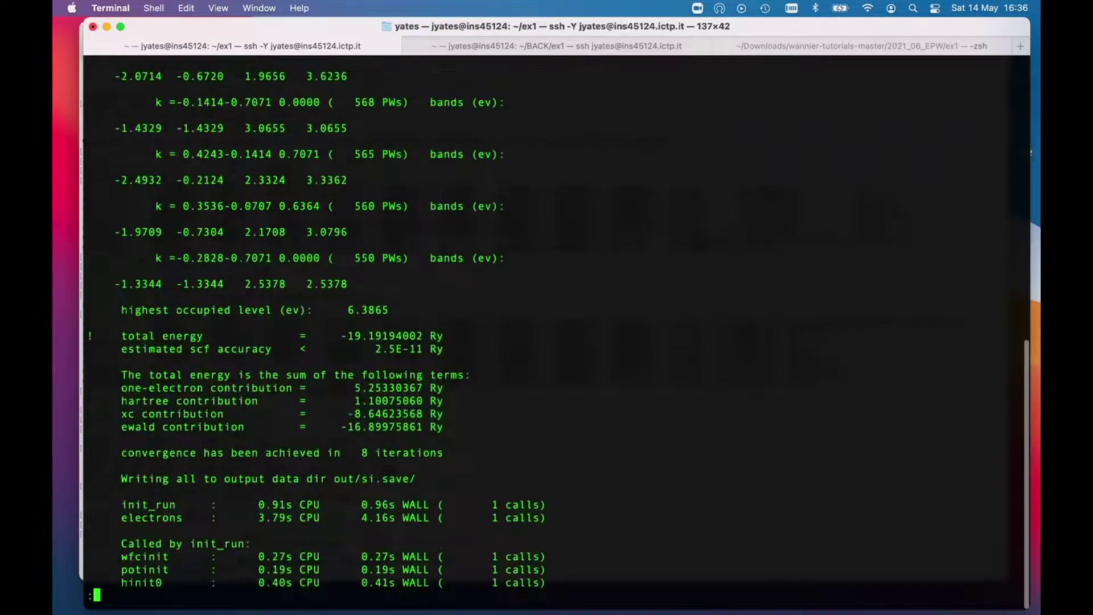
click(123, 310)
drag(123, 309, 391, 310)
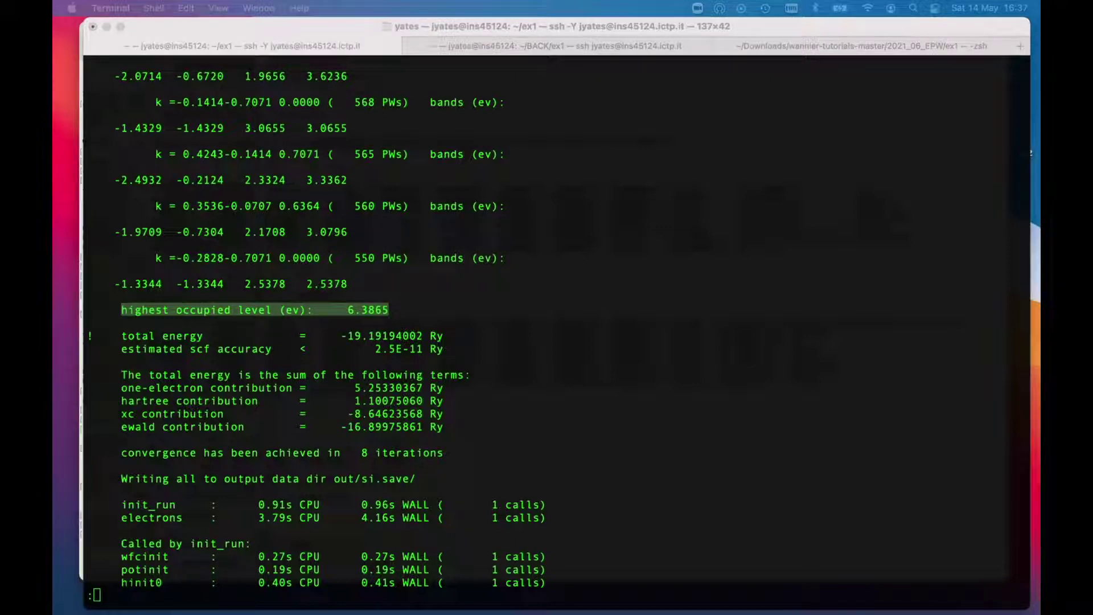
Scroll to the JOB DONE ending and quit the pager back to the prompt.
click(716, 346)
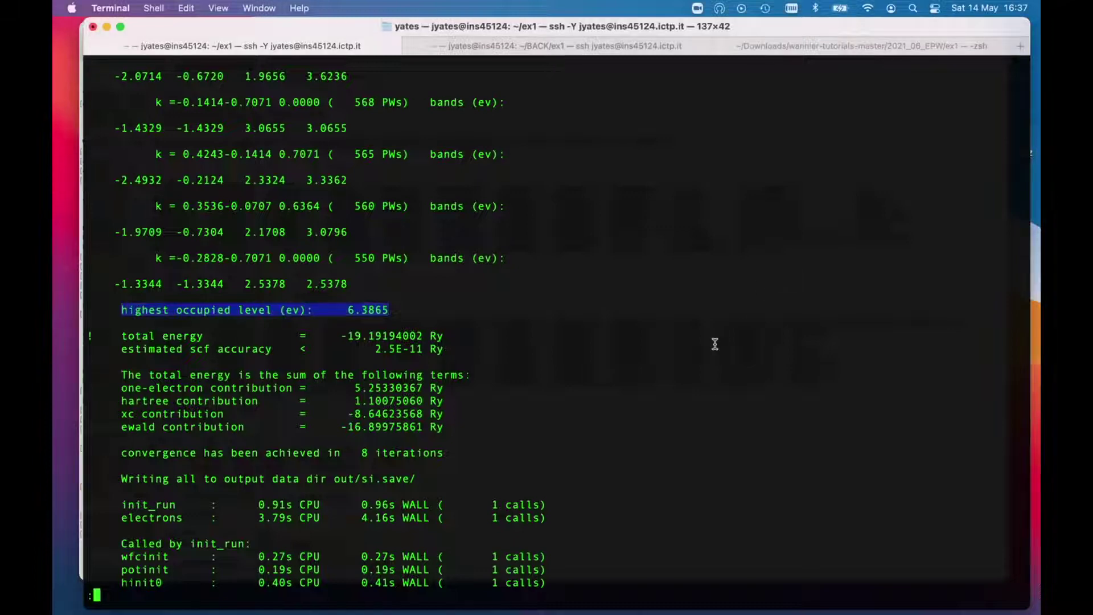
scroll(716, 345, down, 12)
scroll(555, 319, down, 2)
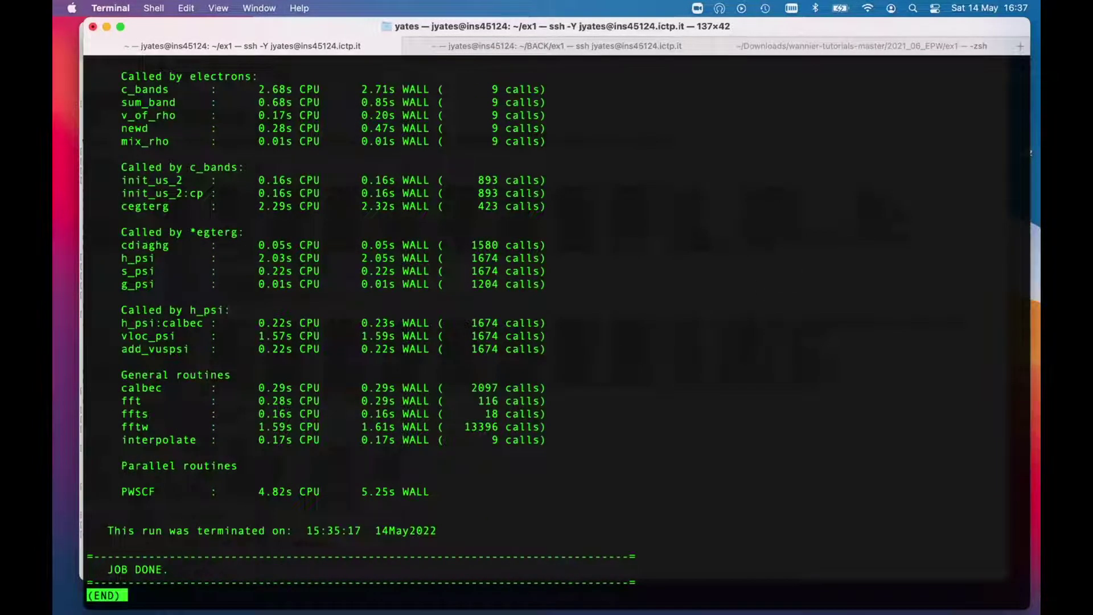
key(q)
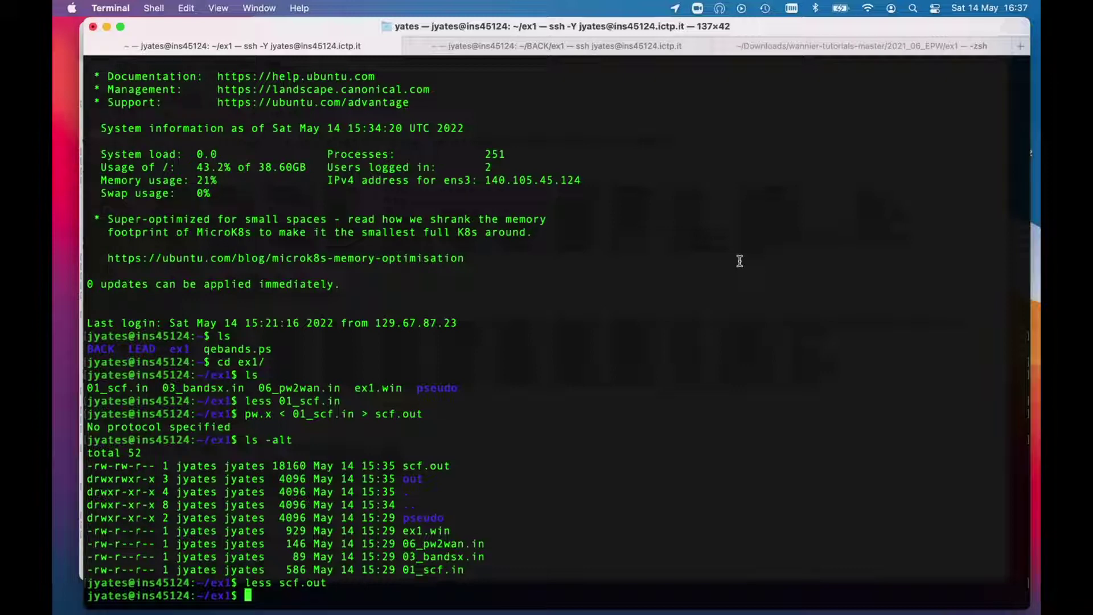
Copy 01_scf.in to a new file 02_bands.in.
text(cp 01)
key(Tab)
text(02_)
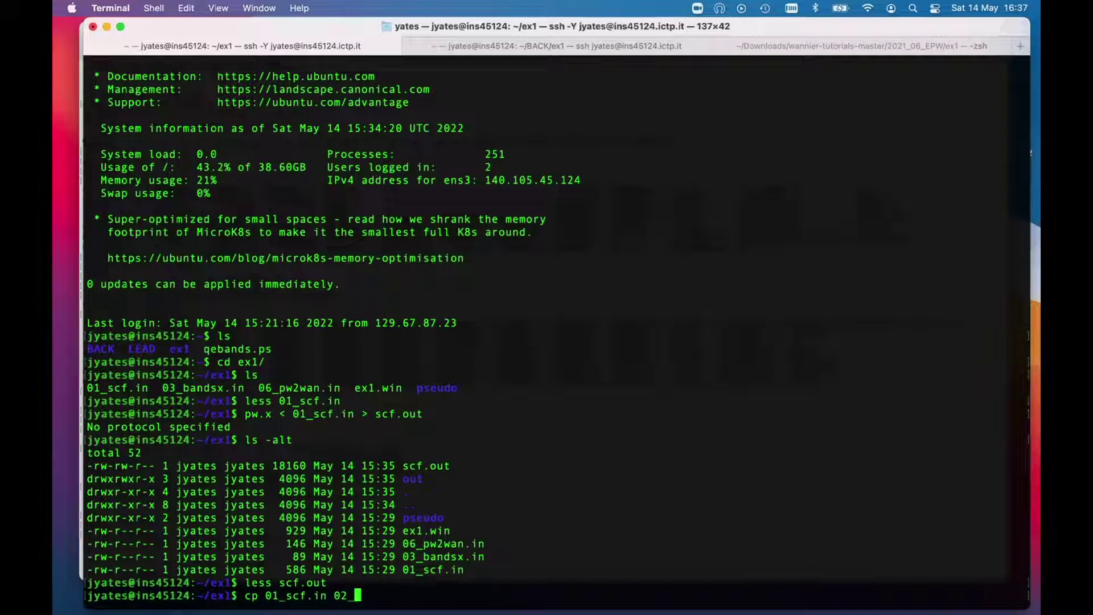
text(bands.in)
key(Return)
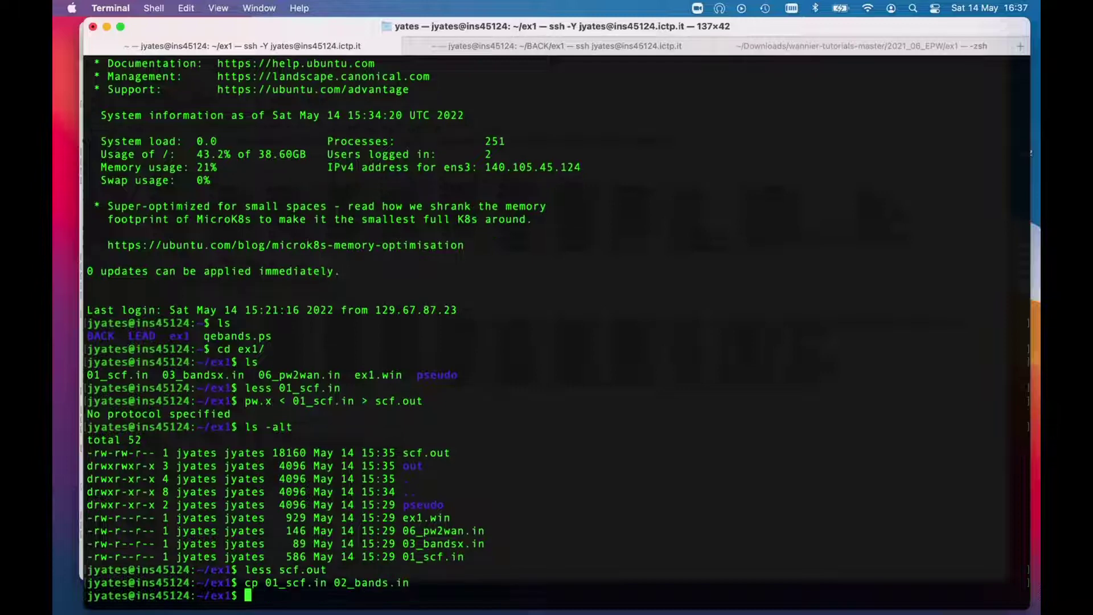
Open 02_bands.in in vi and change calculation from 'scf' to 'bands'.
text(vi 02)
key(Tab)
key(Return)
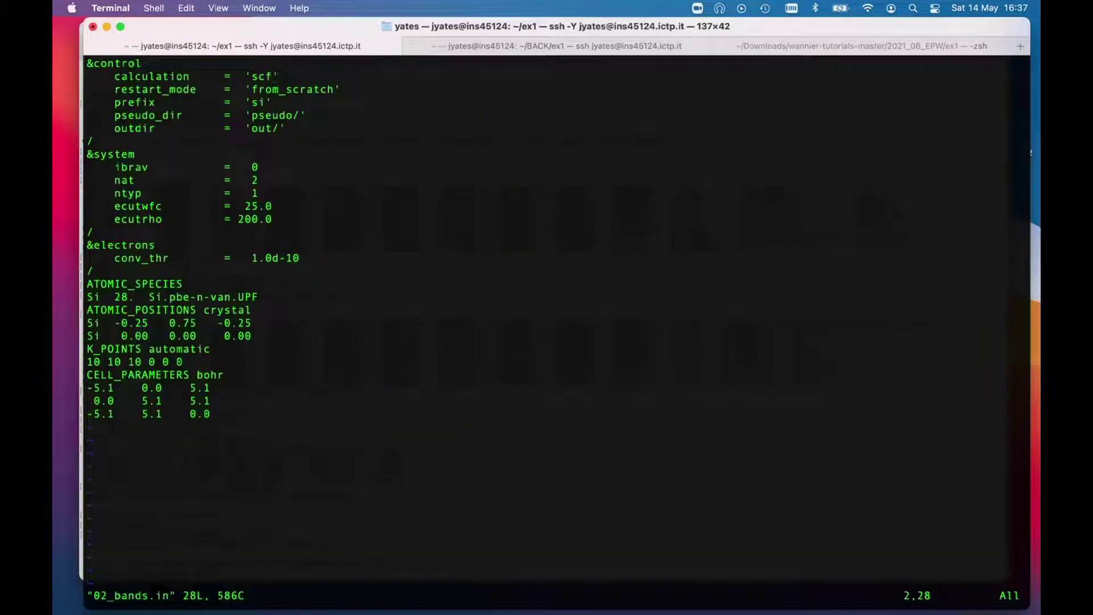
key(Down)
key(Up)
key(i)
key(BackSpace)
key(BackSpace)
key(BackSpace)
text(ibands)
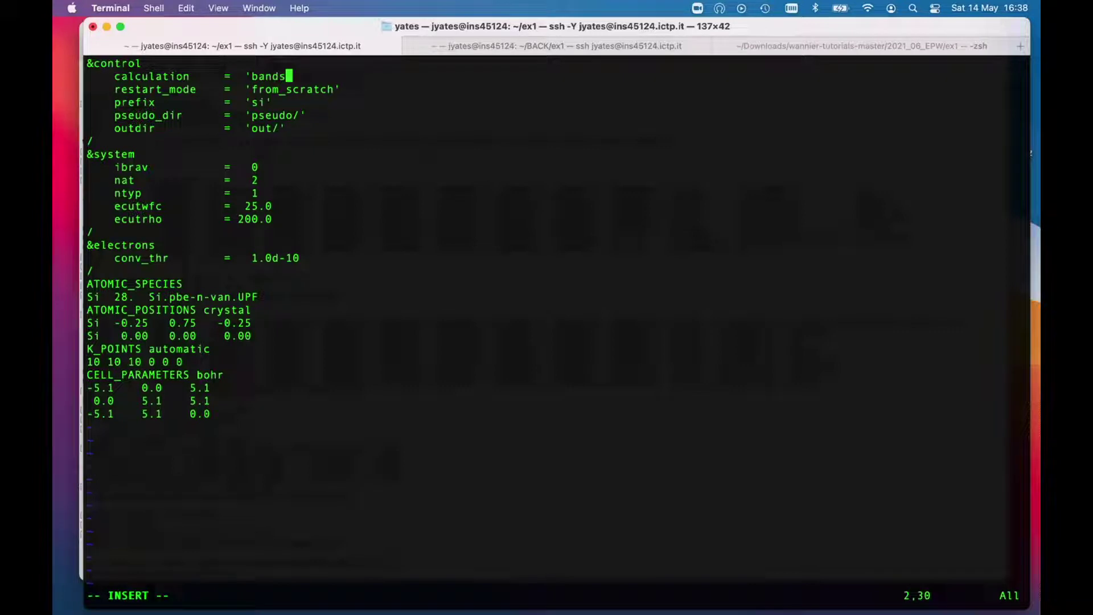
key(Escape)
Add an nbnd=12 line below ntyp.
key(Down)
key(Down)
key(Down)
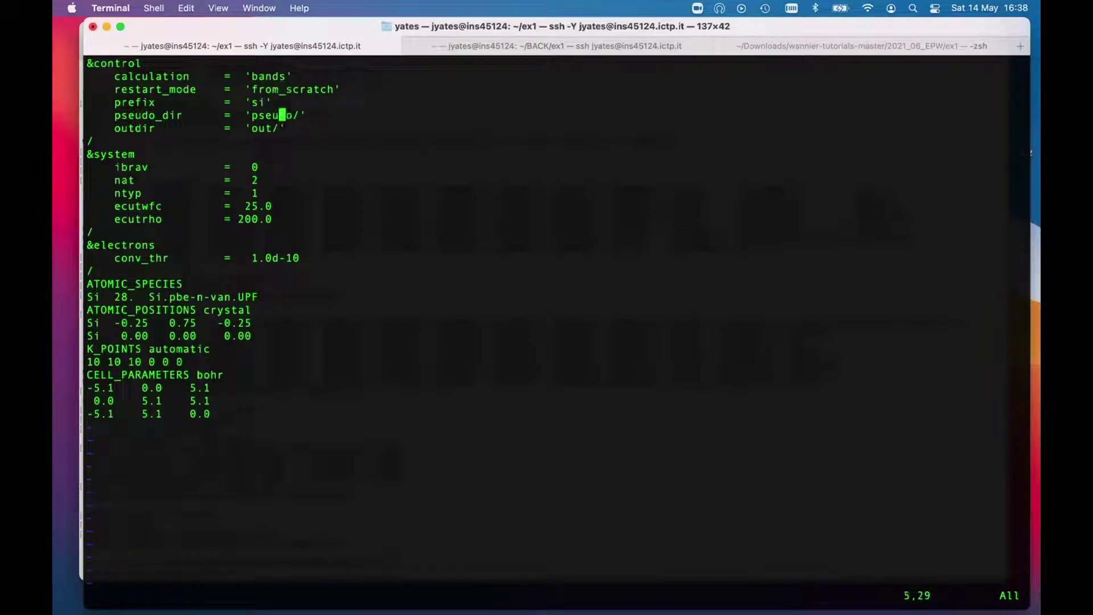
key(Down)
key(Down)
key(Down)
key(Down)
key(Down)
key(Down)
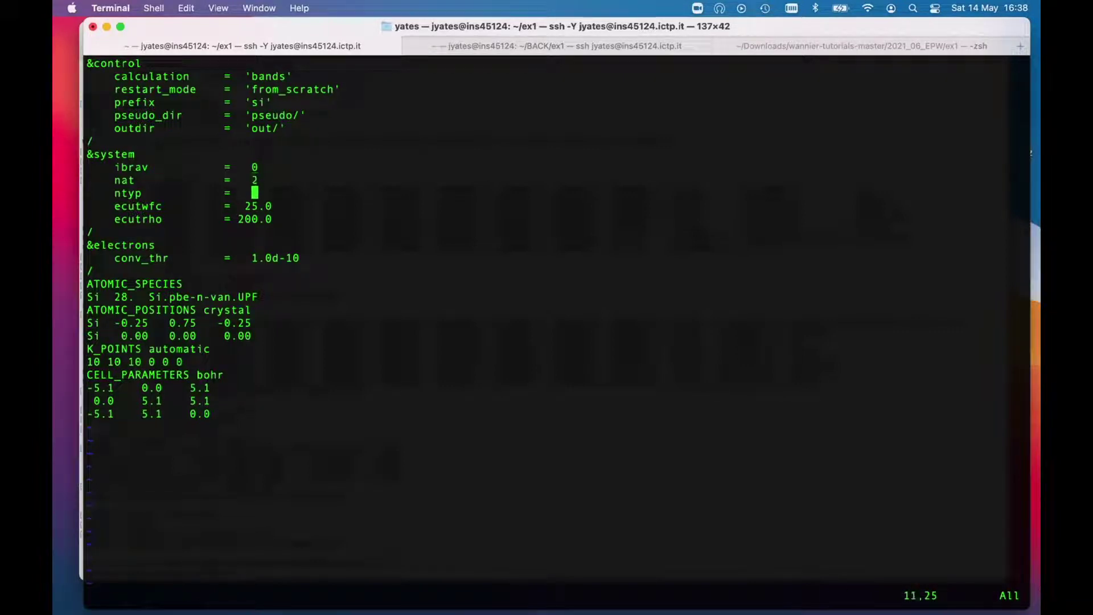
text(i1)
key(Return)
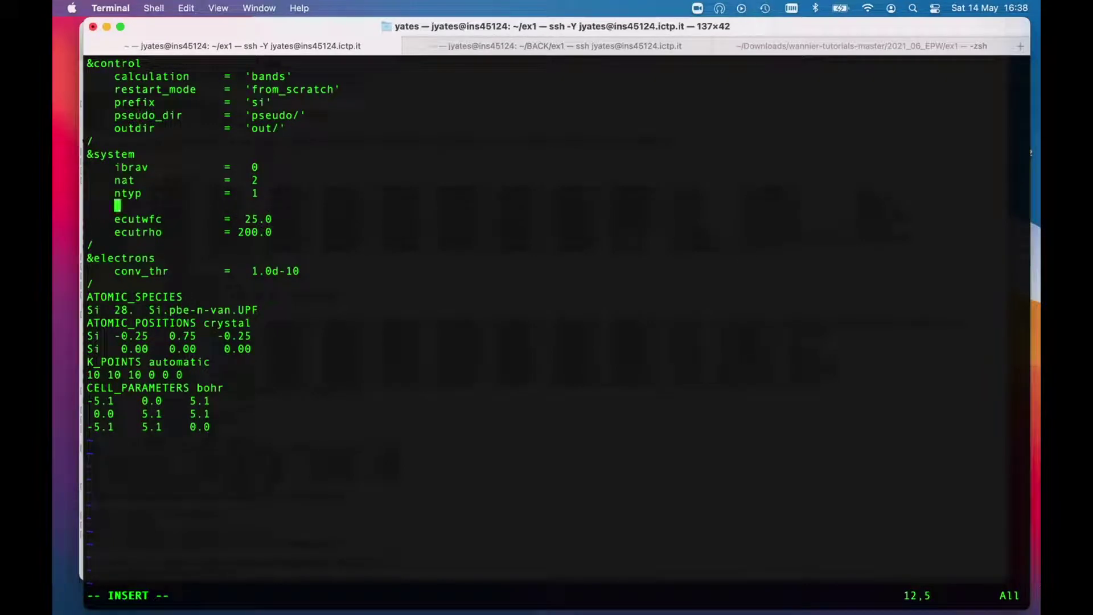
key(super+Tab)
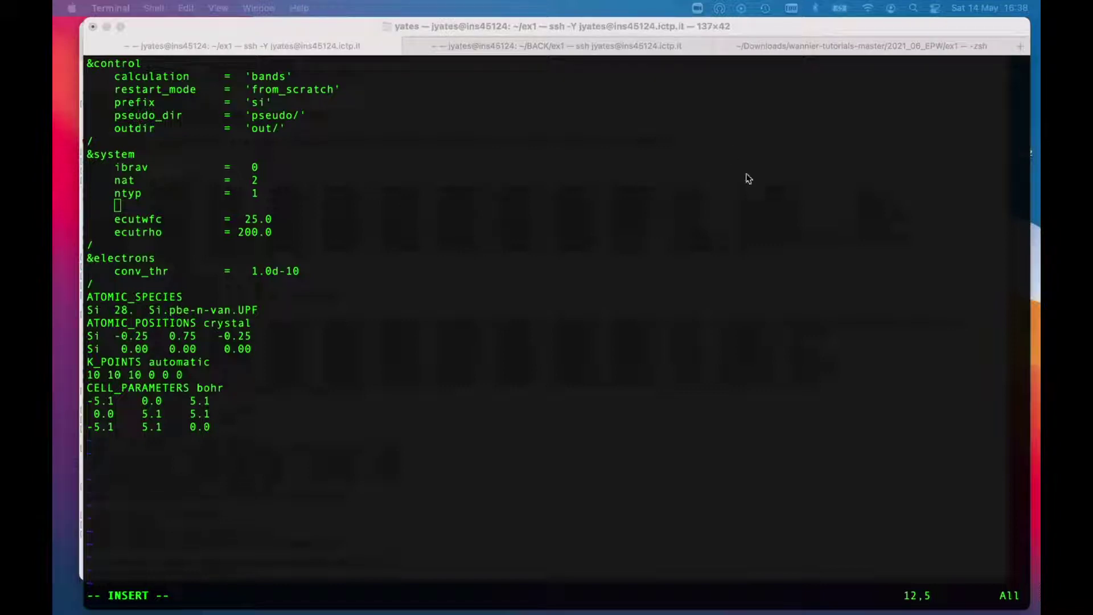
click(566, 254)
text(nbnd=12)
key(Escape)
Add diago_full_acc = .true. below conv_thr.
key(Down)
key(Down)
key(Down)
key(Down)
key(Down)
key(o)
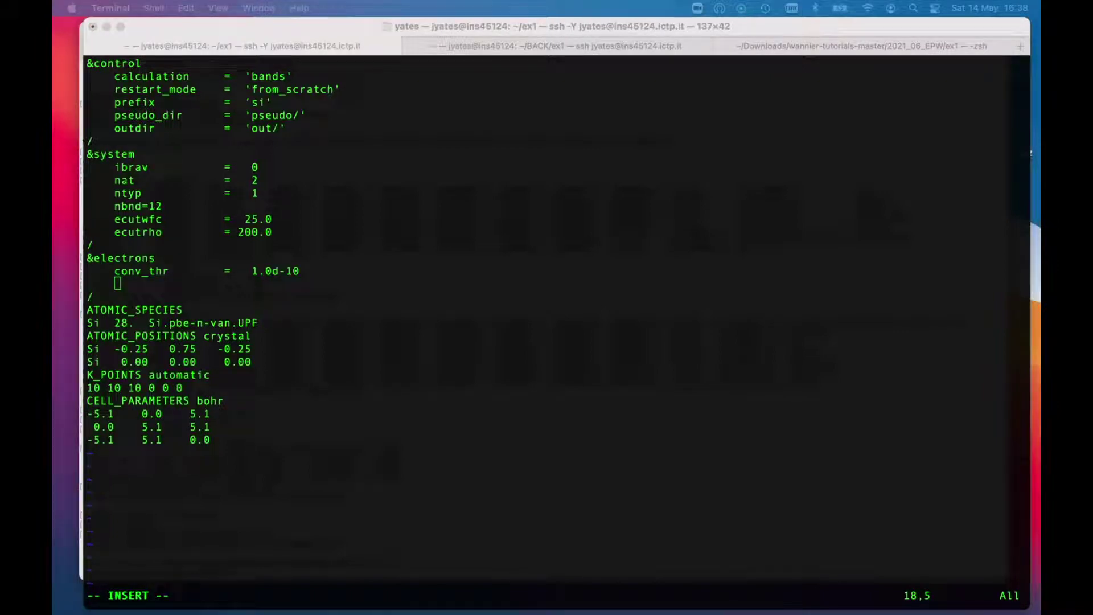
click(645, 252)
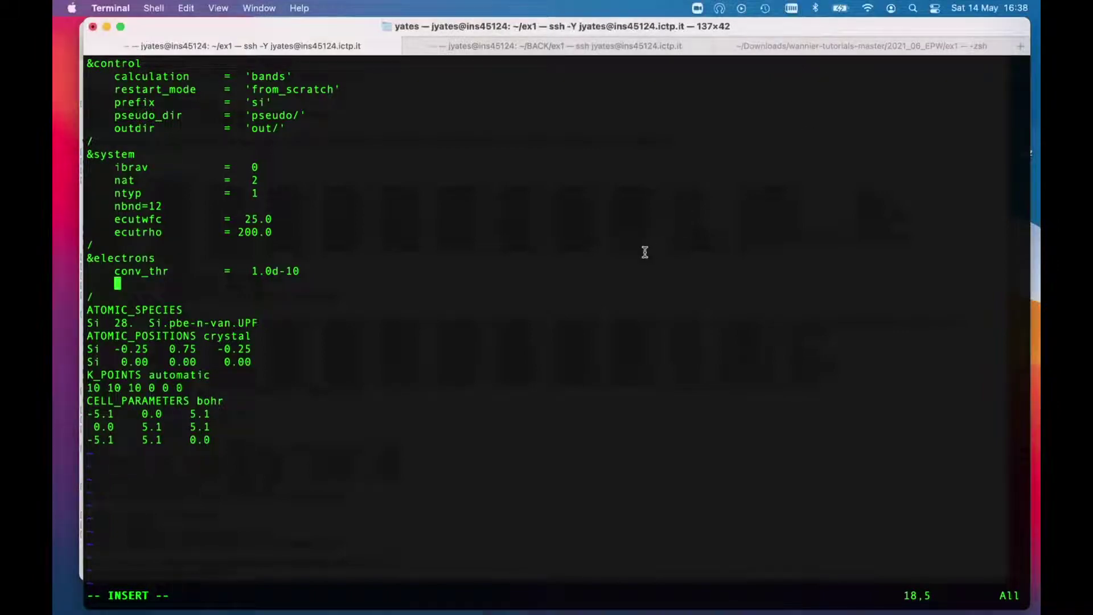
text(diago_full_acc = .true.)
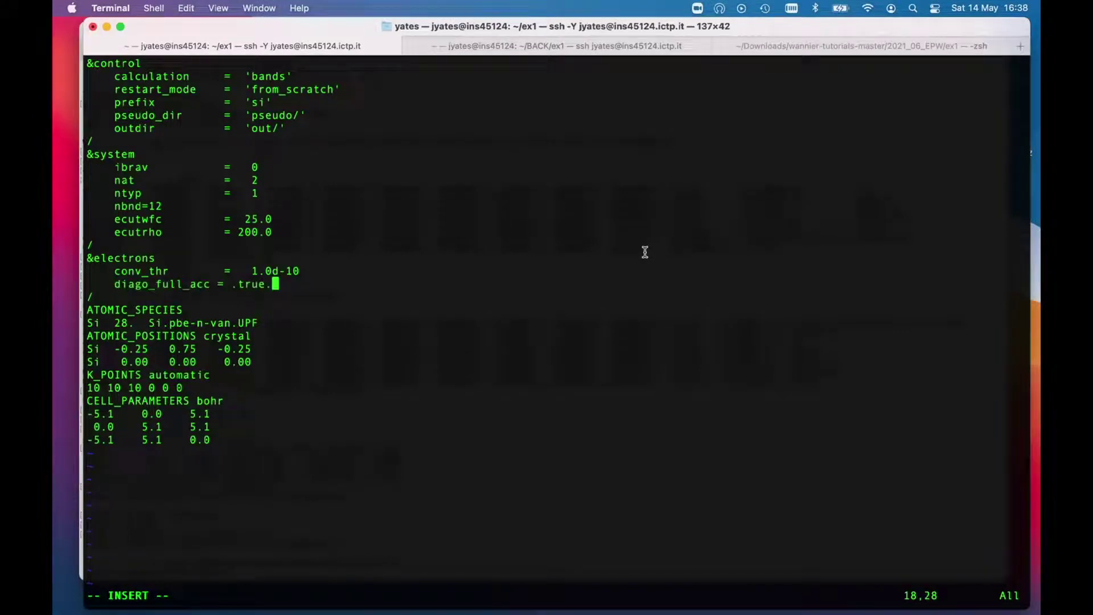
key(Escape)
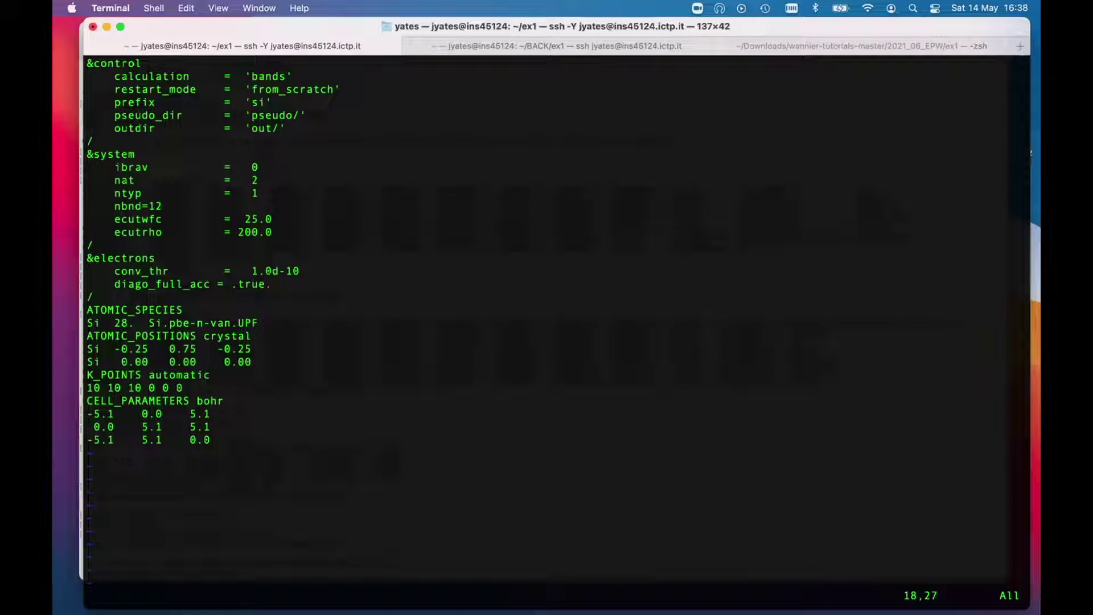
key(Down)
key(Down)
key(Down)
key(Down)
key(Down)
key(Down)
key(Down)
Delete the K_POINTS automatic 10 10 10 lines and paste the K_POINTS crystal_b block.
key(d)
key(d)
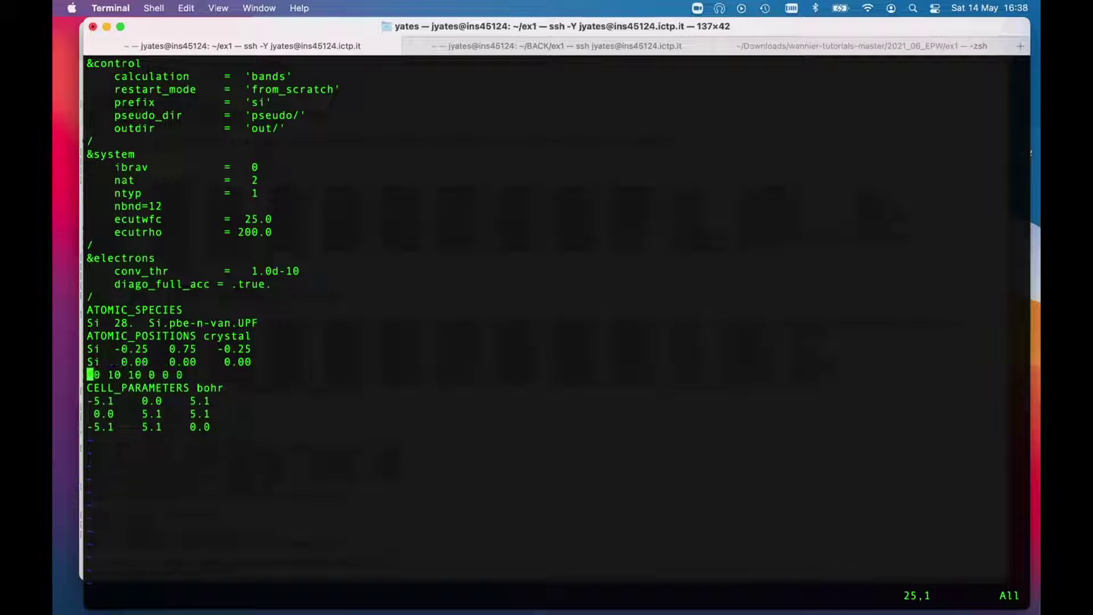
key(d)
key(d)
key(O)
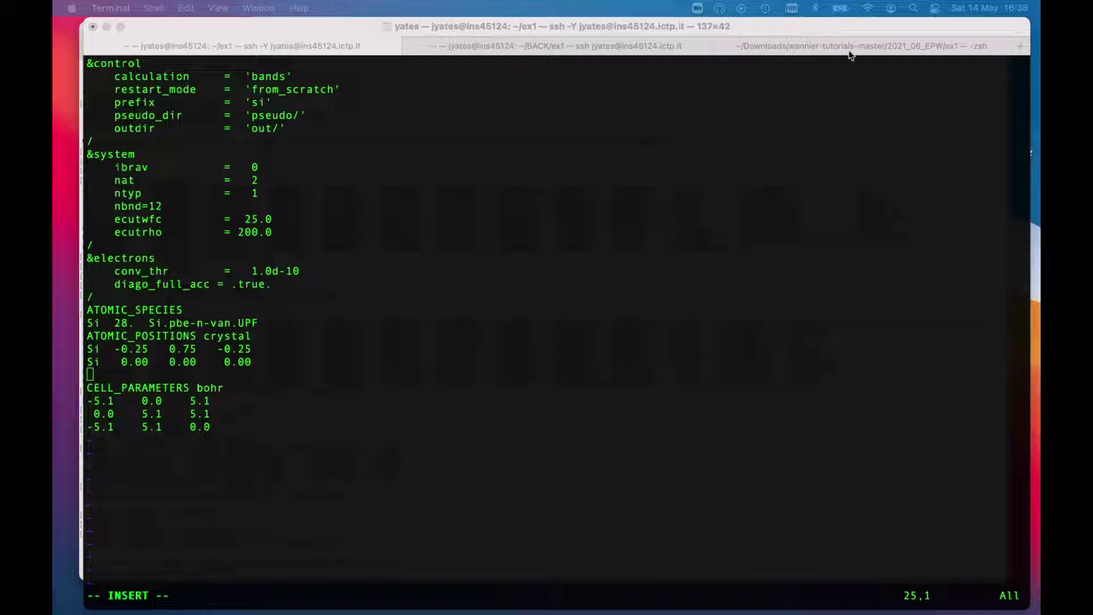
click(639, 333)
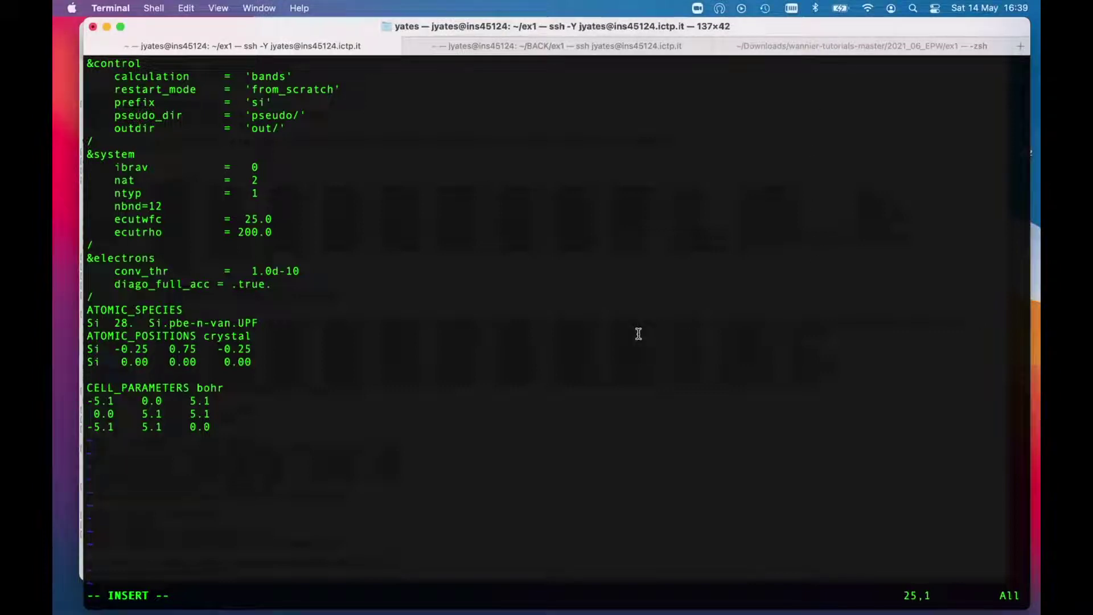
text(K_POINTS crystal_b              3              0.5 0.5 0.5 50              0.0 0.0 0.0 50 0.5 0.0 0.5 50)
Remove indentation from the path point lines and enter 3 as the point count.
key(Up)
key(BackSpace)
key(BackSpace)
key(BackSpace)
key(BackSpace)
key(BackSpace)
key(BackSpace)
key(BackSpace)
key(BackSpace)
key(BackSpace)
key(BackSpace)
key(BackSpace)
key(BackSpace)
key(BackSpace)
key(Up)
key(Right)
key(Right)
key(Right)
key(Right)
key(Right)
key(Right)
key(Right)
key(Right)
key(Right)
key(Right)
key(Right)
key(Right)
key(Right)
key(BackSpace)
key(BackSpace)
key(BackSpace)
key(BackSpace)
key(BackSpace)
key(BackSpace)
key(BackSpace)
key(BackSpace)
key(BackSpace)
key(BackSpace)
key(BackSpace)
key(BackSpace)
key(BackSpace)
key(Up)
key(Right)
key(Right)
key(Right)
key(Right)
key(Right)
key(Right)
key(Right)
key(Right)
key(Right)
key(Right)
key(Right)
key(Right)
key(Right)
key(BackSpace)
key(BackSpace)
key(BackSpace)
key(BackSpace)
key(BackSpace)
key(BackSpace)
key(BackSpace)
key(BackSpace)
key(BackSpace)
key(BackSpace)
key(BackSpace)
key(BackSpace)
key(BackSpace)
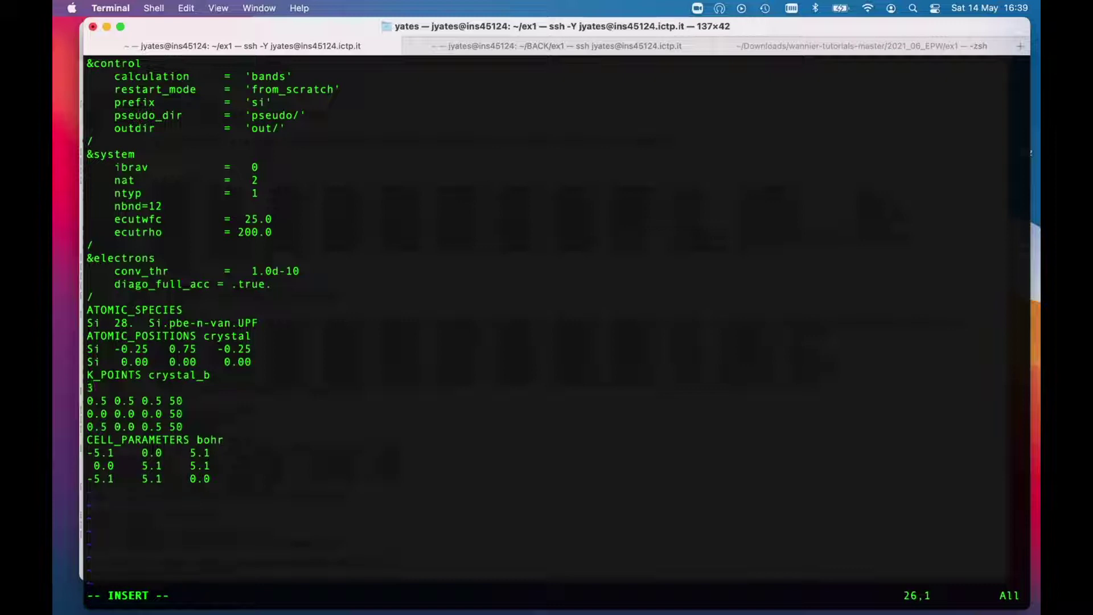
text(3)
key(Down)
key(Down)
Save 02_bands.in with :wq and run pw.x on it, writing bands.out.
key(Escape)
text(:wq)
key(Return)
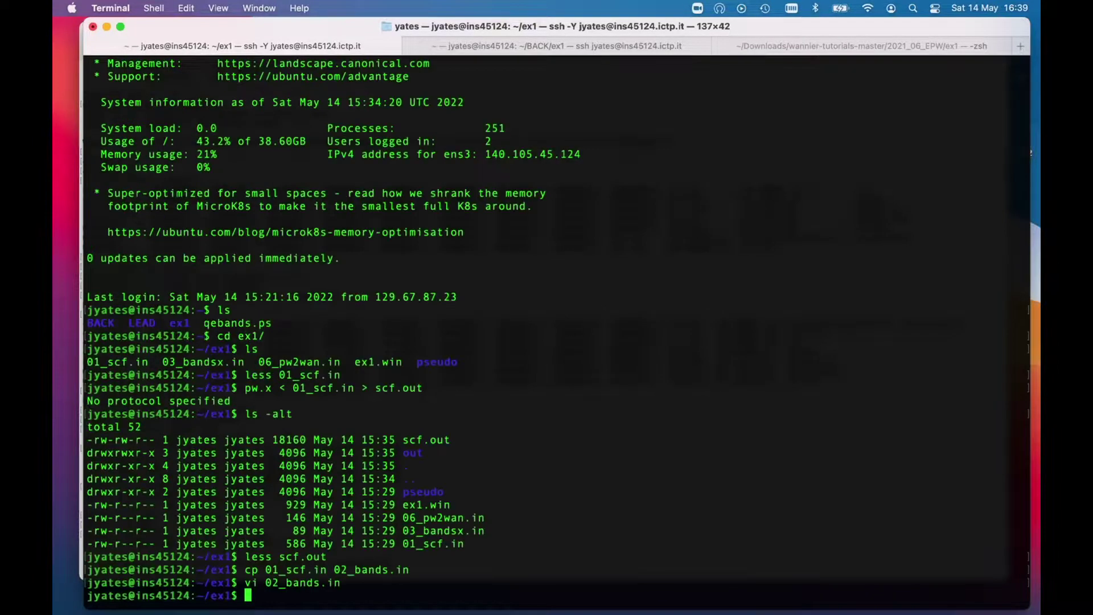
text(pw.x < 02_bands.in )
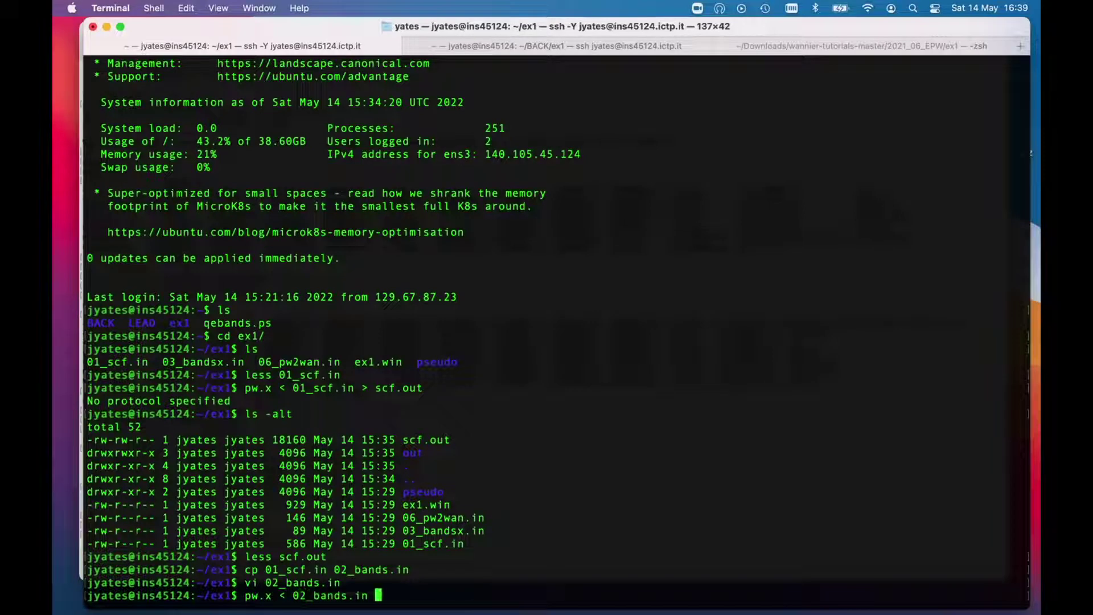
text(> bands.out)
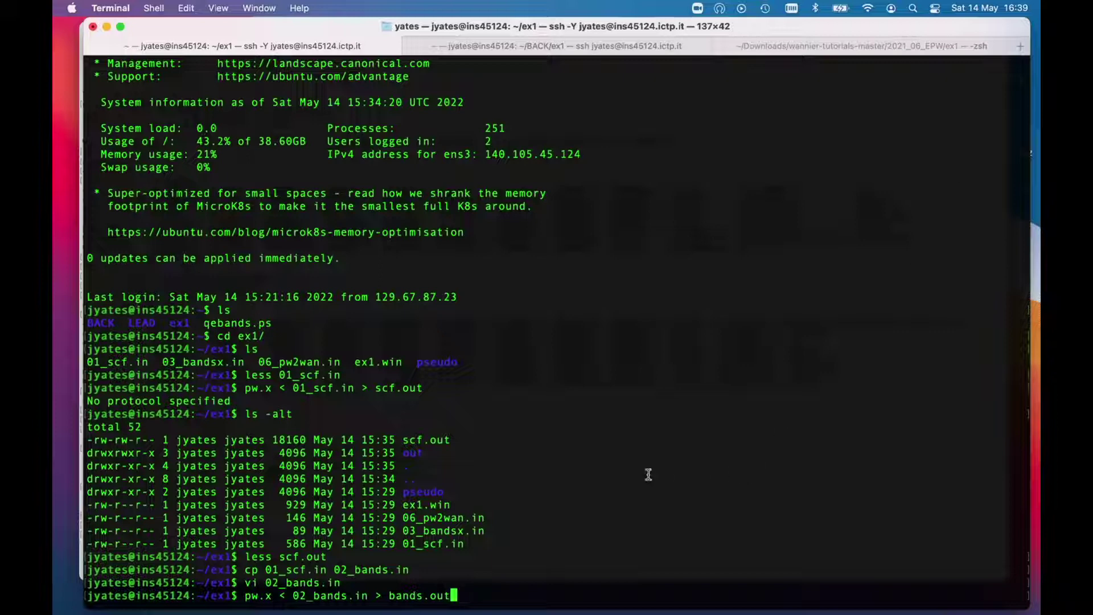
key(Return)
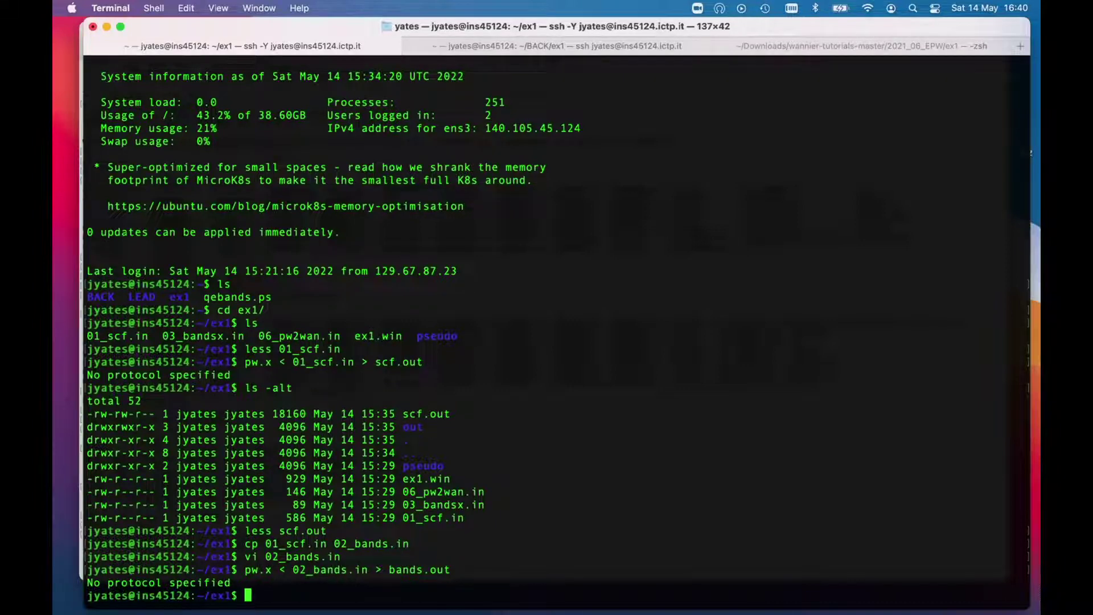
List the ex1 folder with ls to confirm bands.out exists.
key(Return)
key(Return)
text(ls)
key(Return)
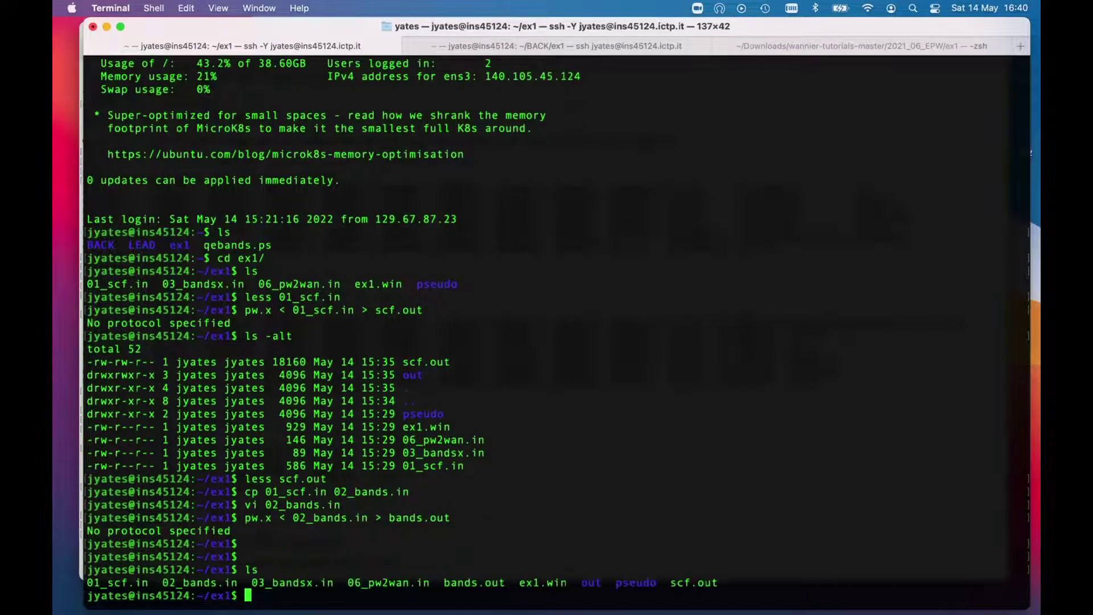
View bands.out in less through to JOB DONE, then quit.
text(less bands.out)
key(Return)
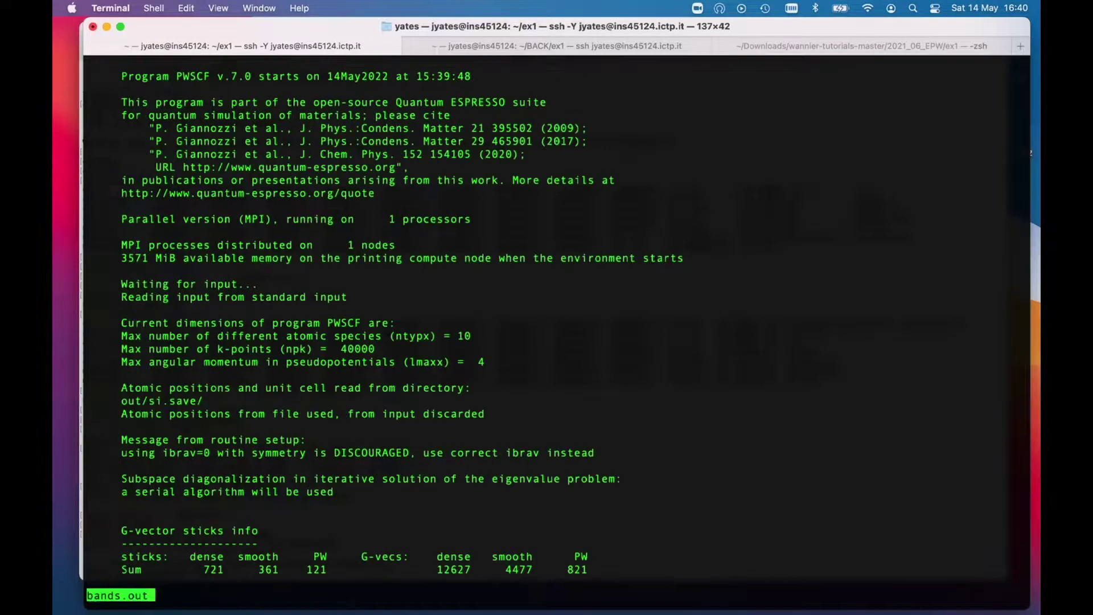
scroll(547, 318, down, 15)
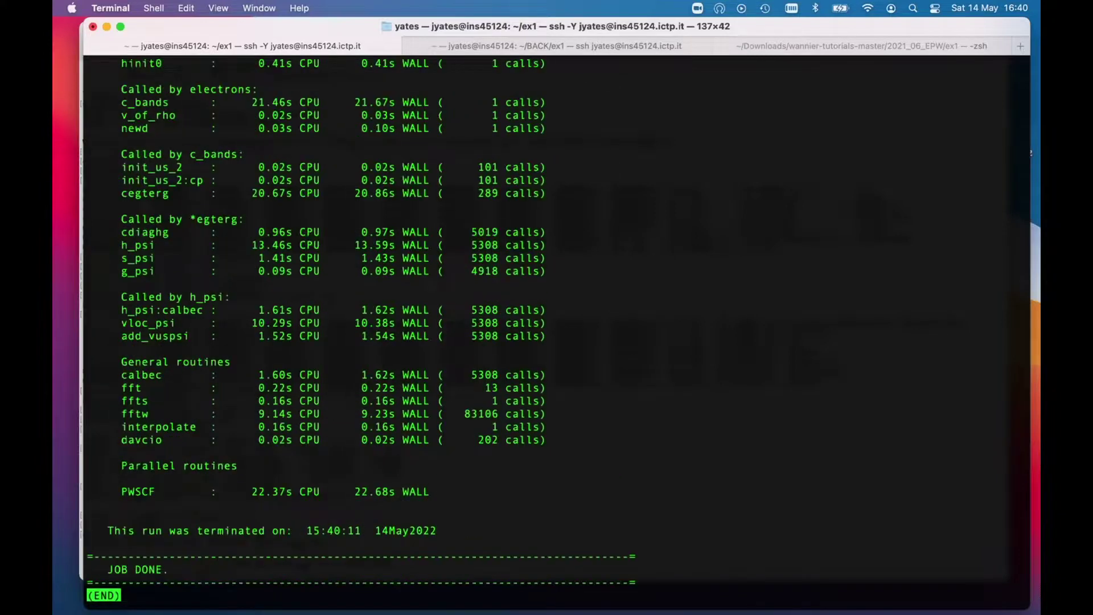
key(b)
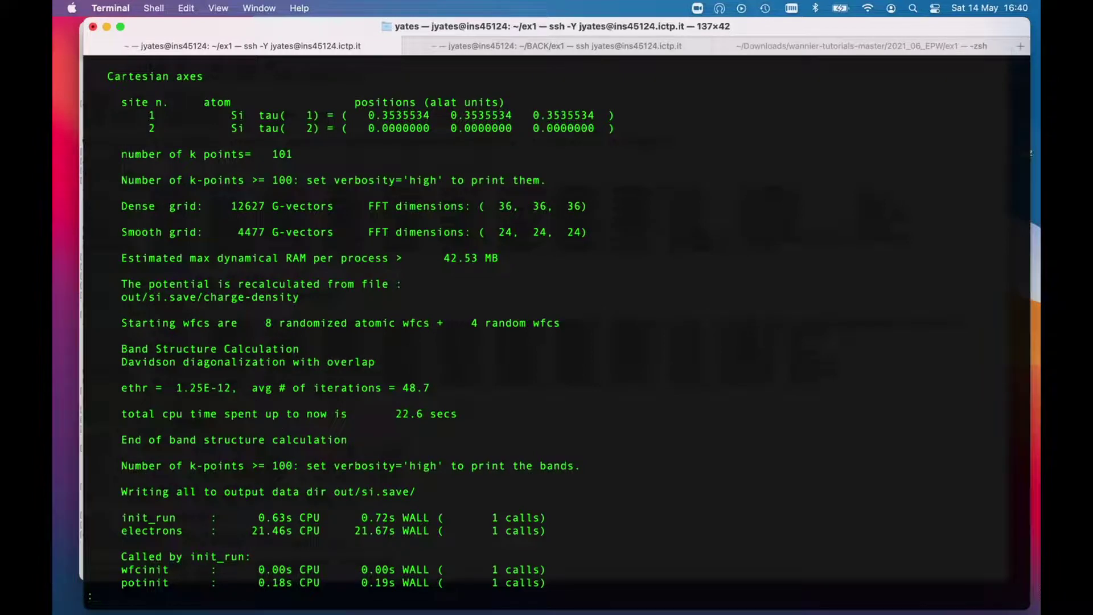
key(space)
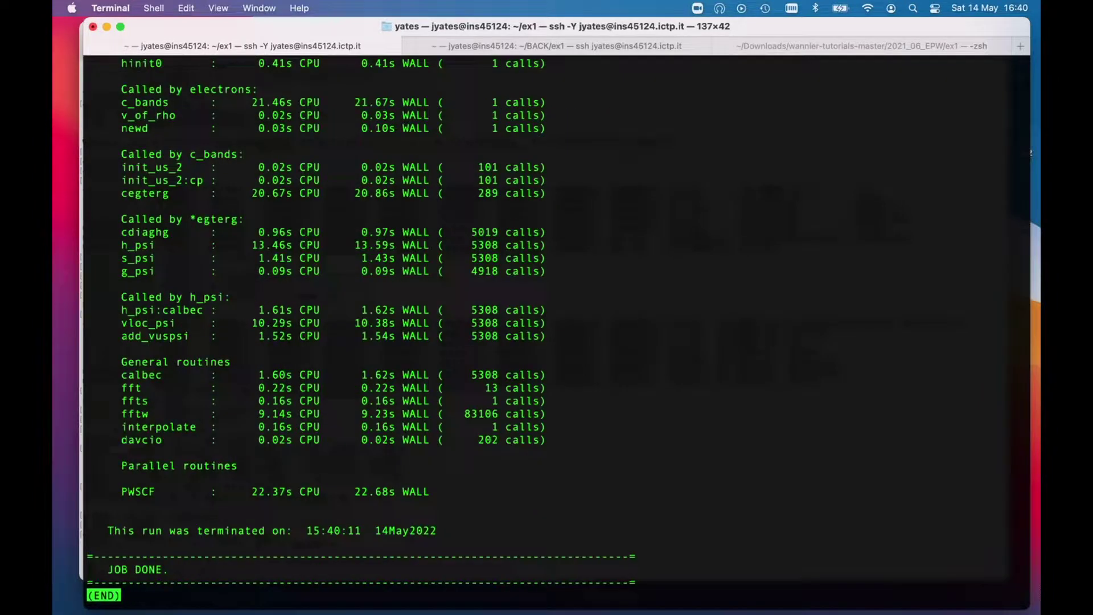
key(q)
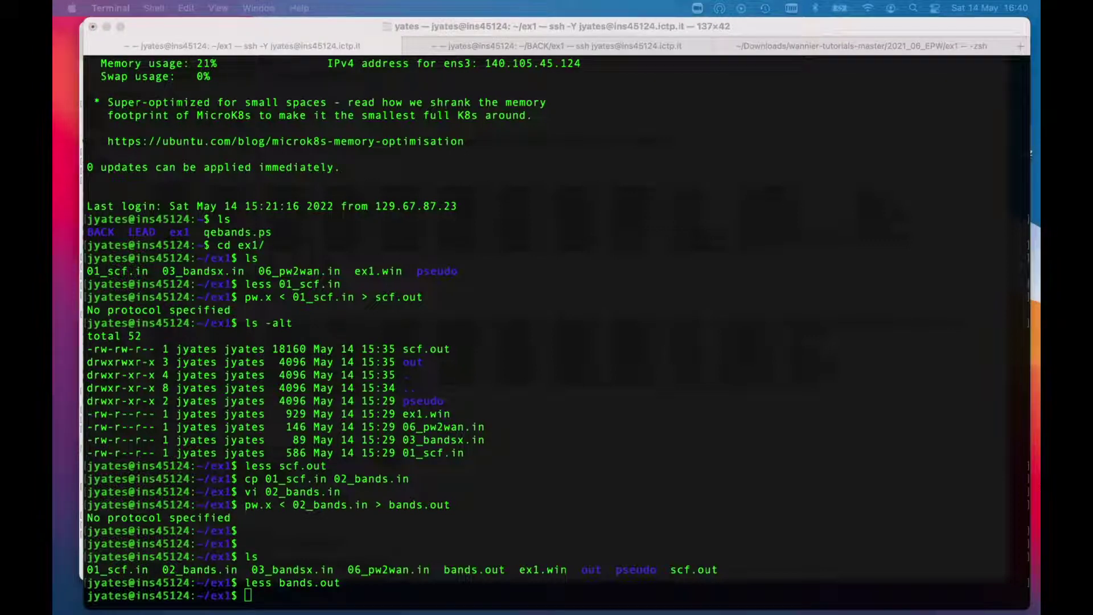
Run bands.x on 03_bandsx.in, saving its output to bandsx.out.
click(746, 268)
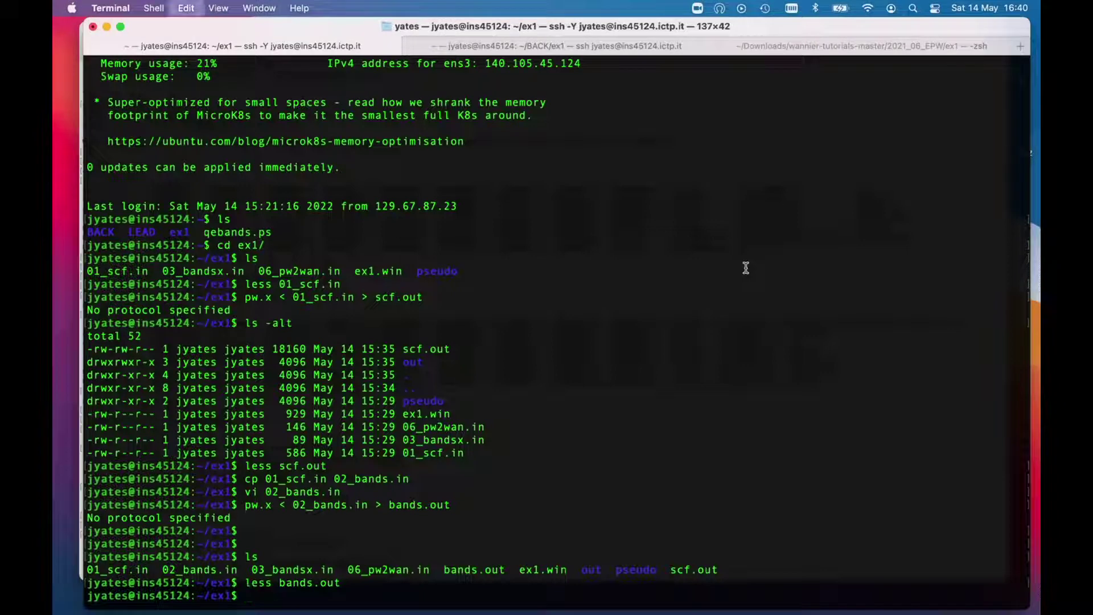
text(bands.x < 03_bandsx.in > bandsx.out)
key(Return)
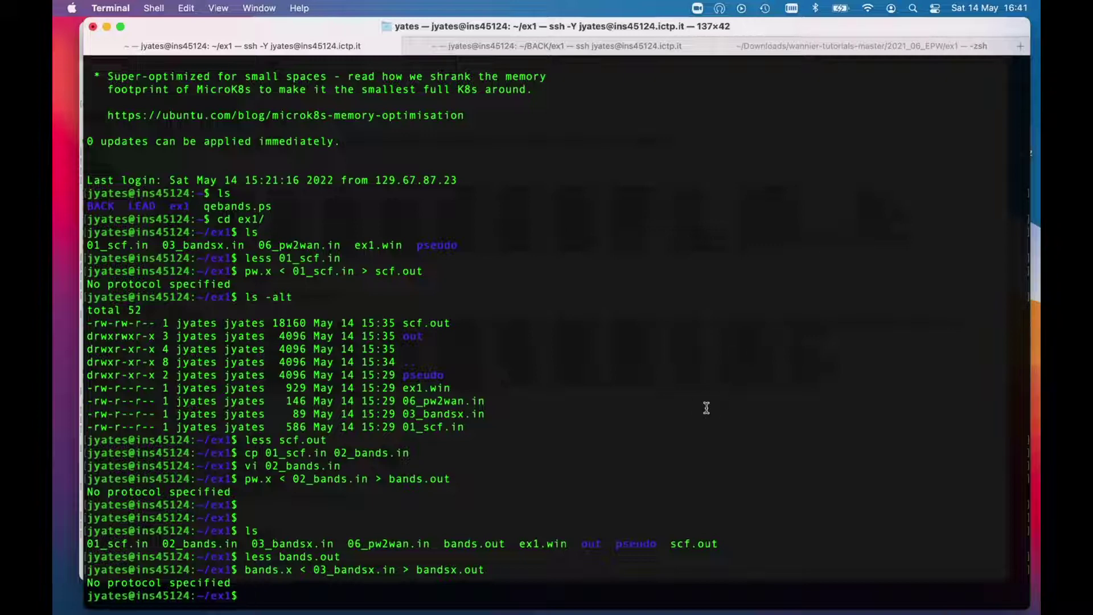
text(plotb)
Launch plotband.x with bands.dat as input and an energy range of -7 to 22.
key(Tab)
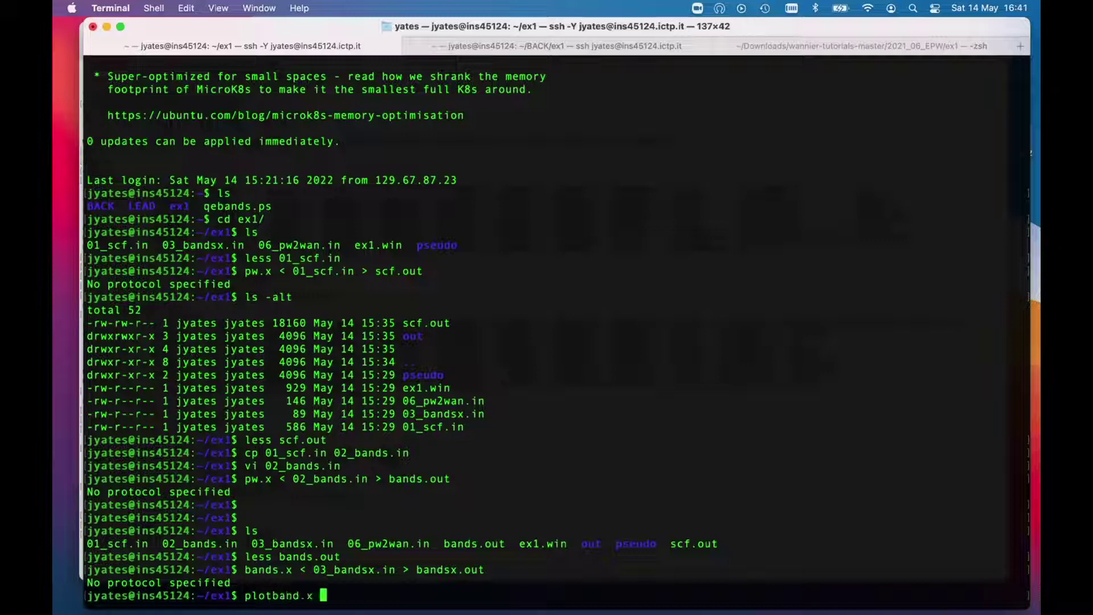
key(Return)
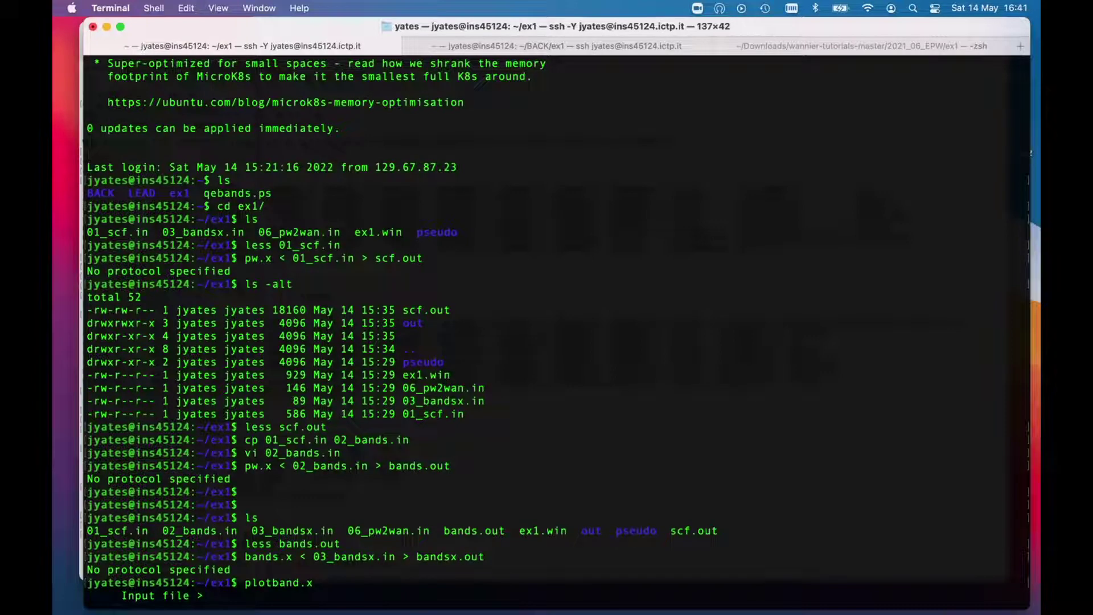
text(bands.o)
text(ut)
key(BackSpace)
key(BackSpace)
key(BackSpace)
text(dat)
key(Return)
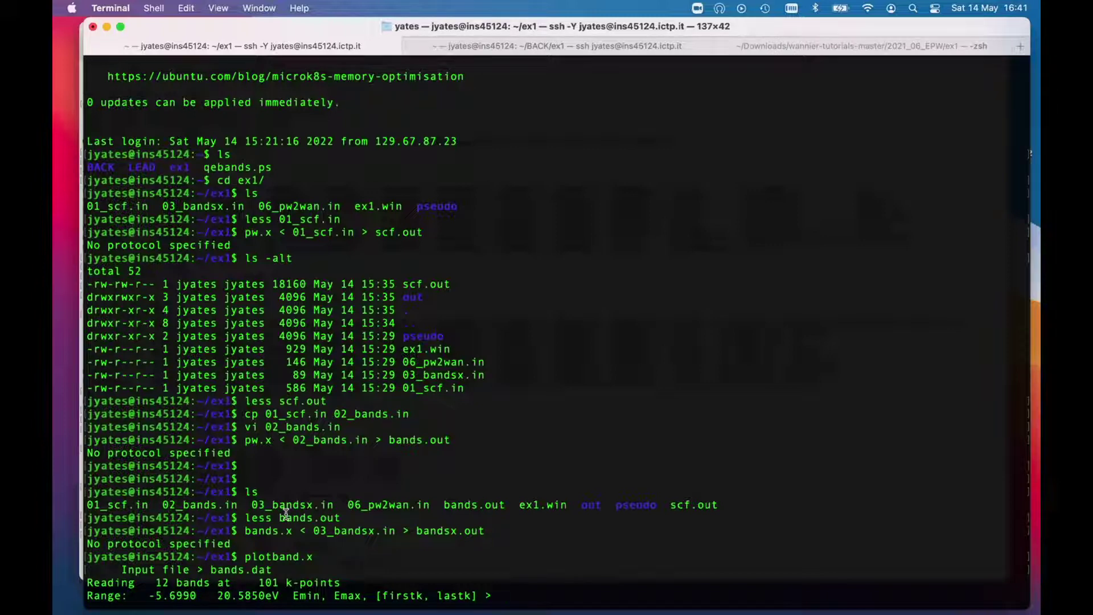
text(-7 22)
key(Return)
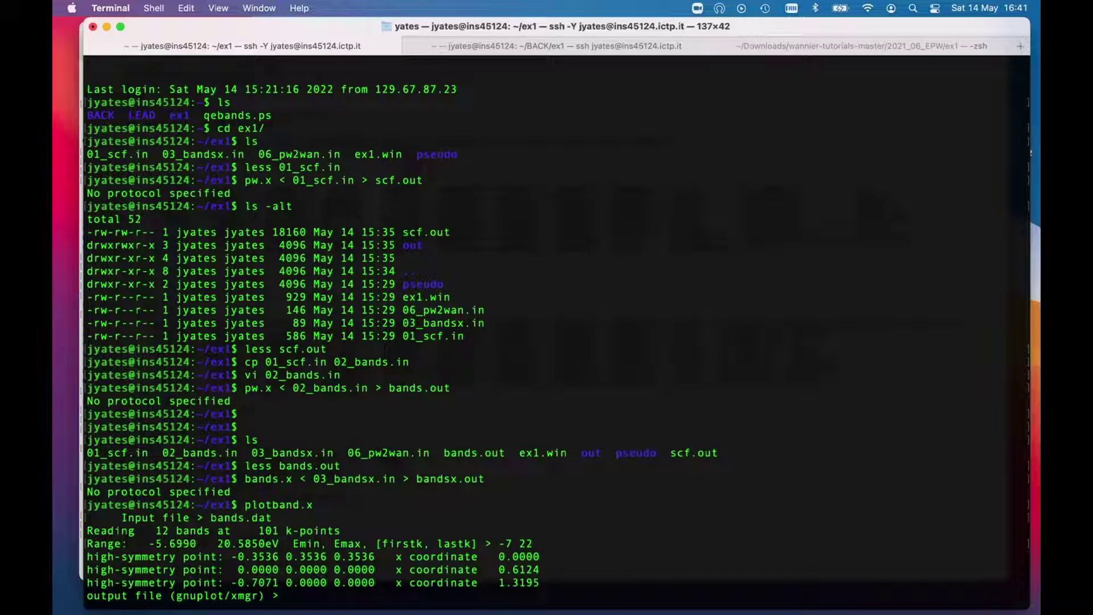
Name the plotband.x output files qebands.agr and qebands.ps.
text(qebands.)
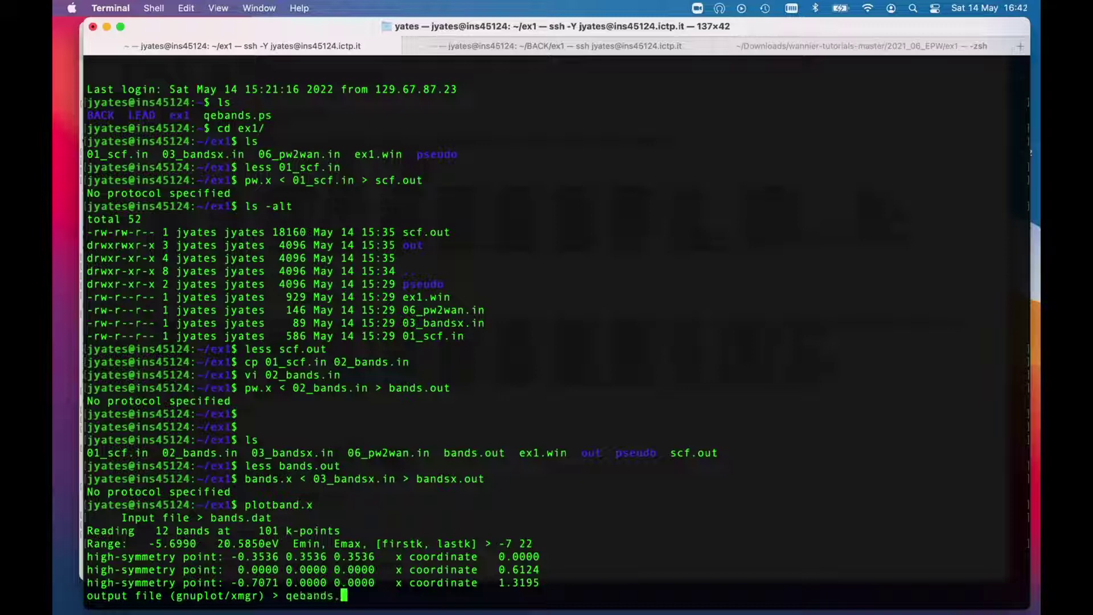
text(agr)
key(Return)
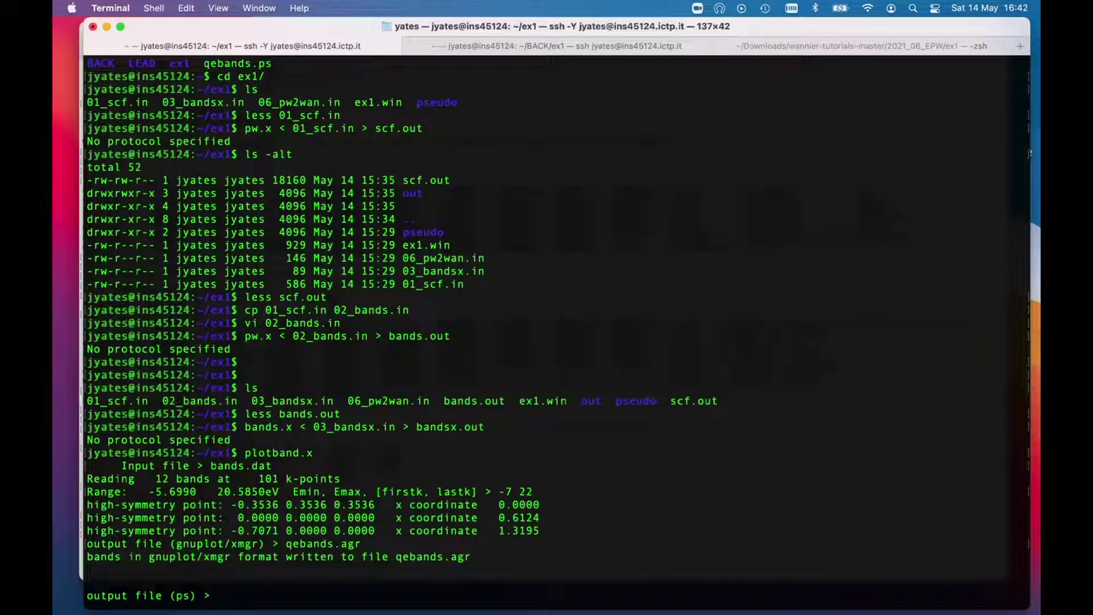
text(qebands.ps)
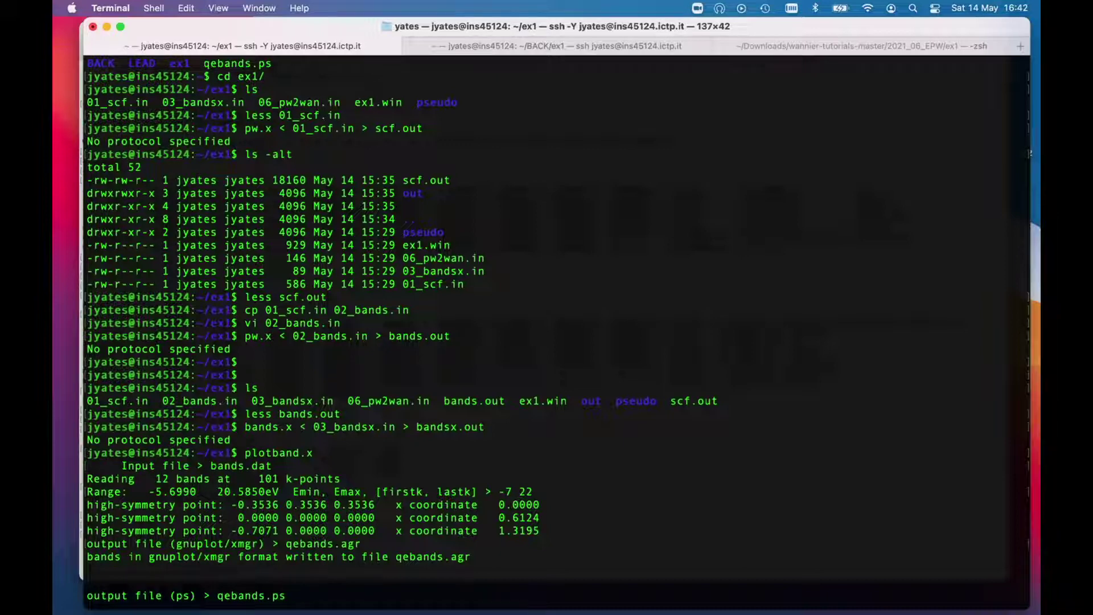
key(Return)
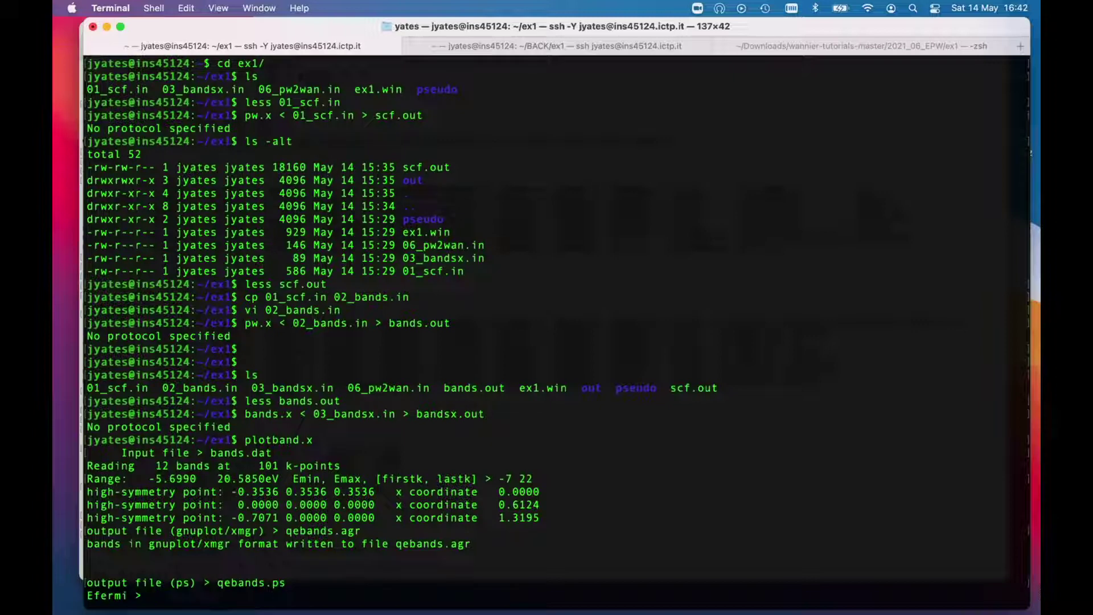
Enter Fermi energy 6.3865, then tick spacing 2 with reference energy 6.3865.
key(super+Tab)
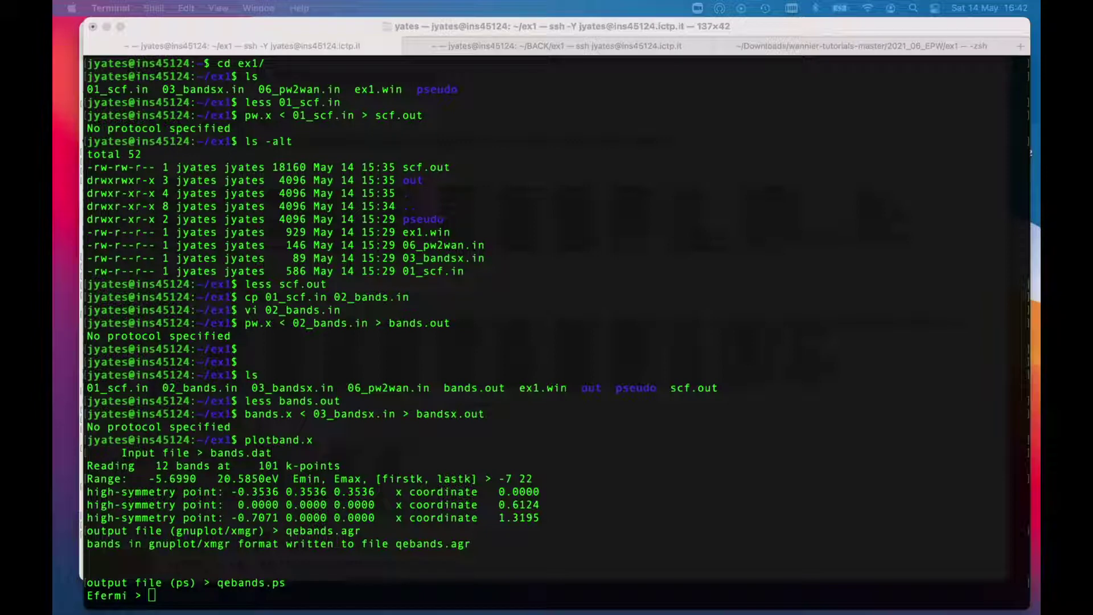
click(316, 392)
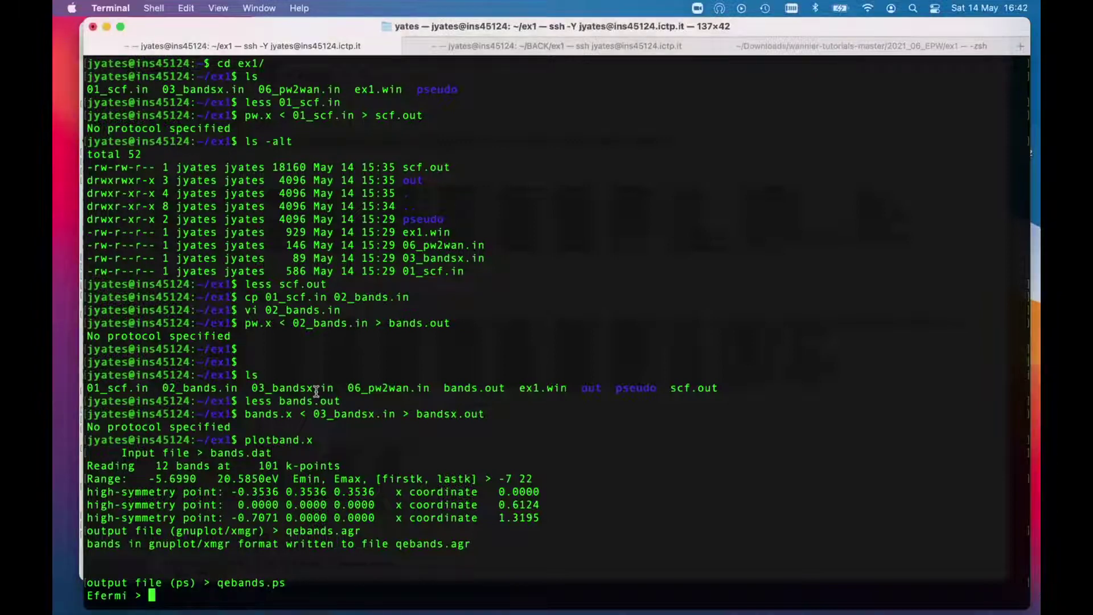
text(6.3865)
key(Return)
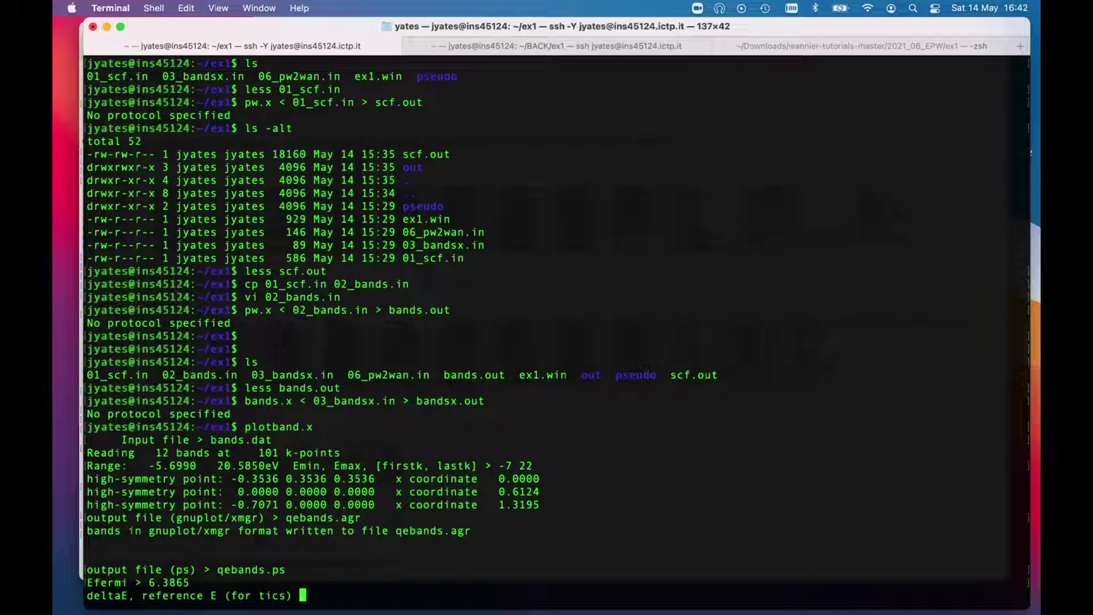
text(2)
text(6.3865)
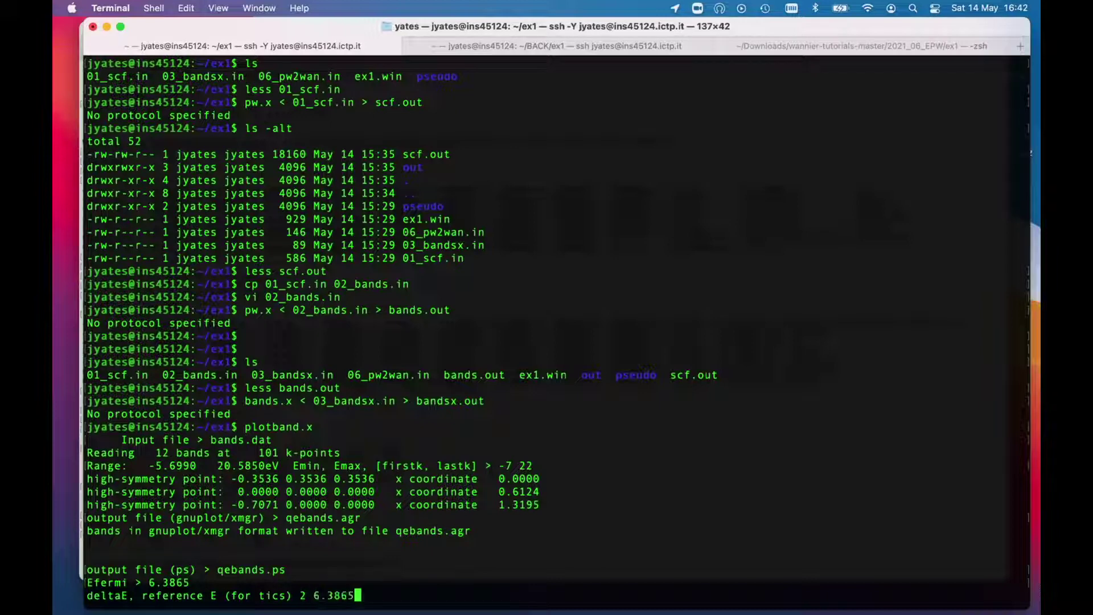
key(Return)
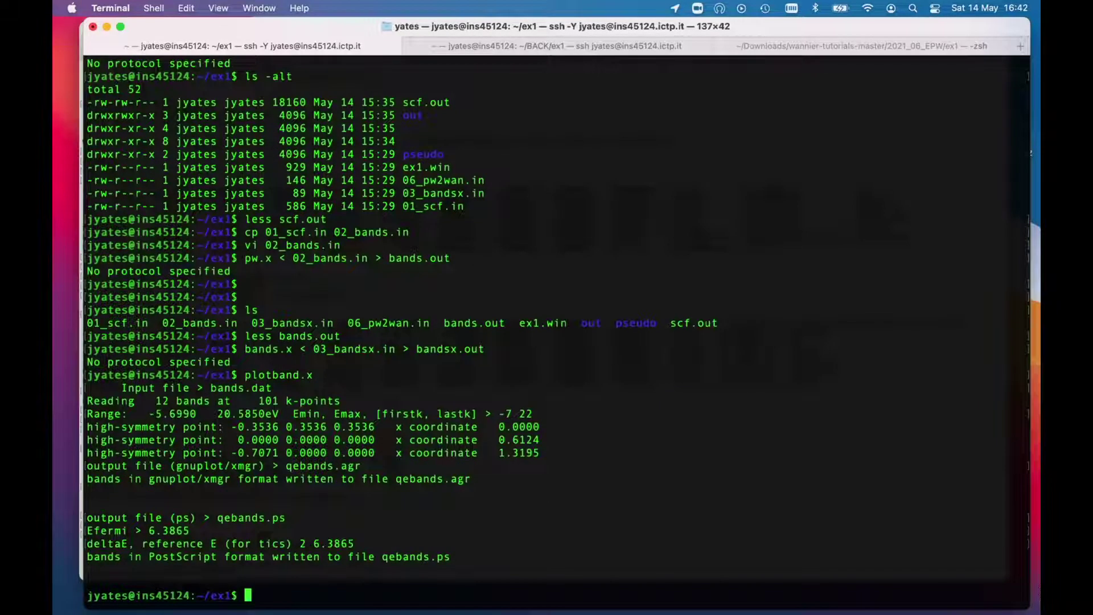